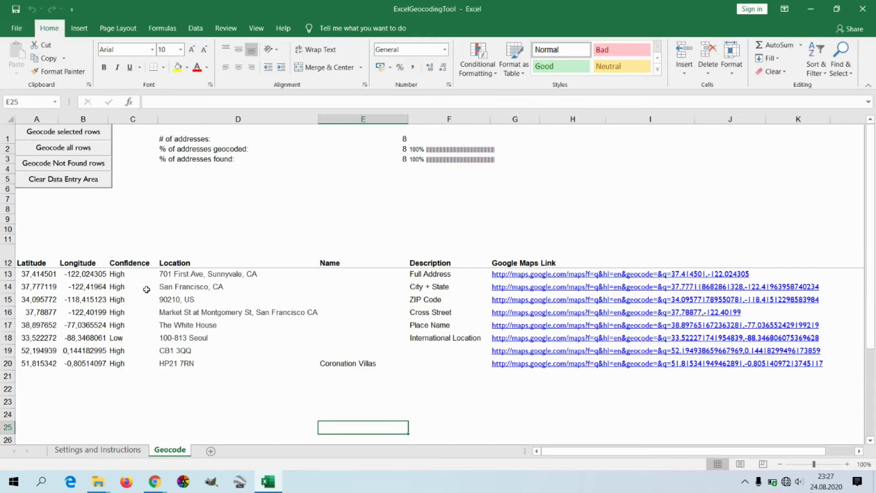
left_click_drag(174, 274, 167, 337)
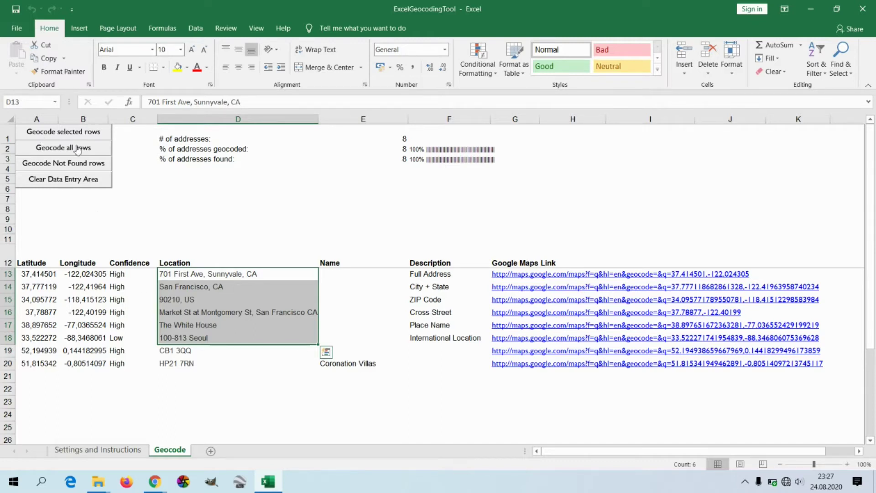
left_click(158, 365)
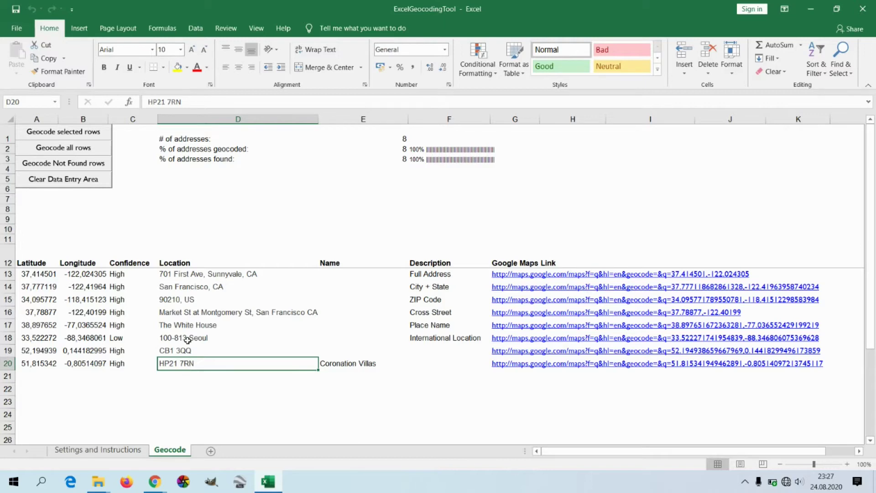
Step: Open the DUSK_DOWN_COORDINATES_CALCULATION-test workbook from the Bing Geocoding folder
mouse_move(107, 488)
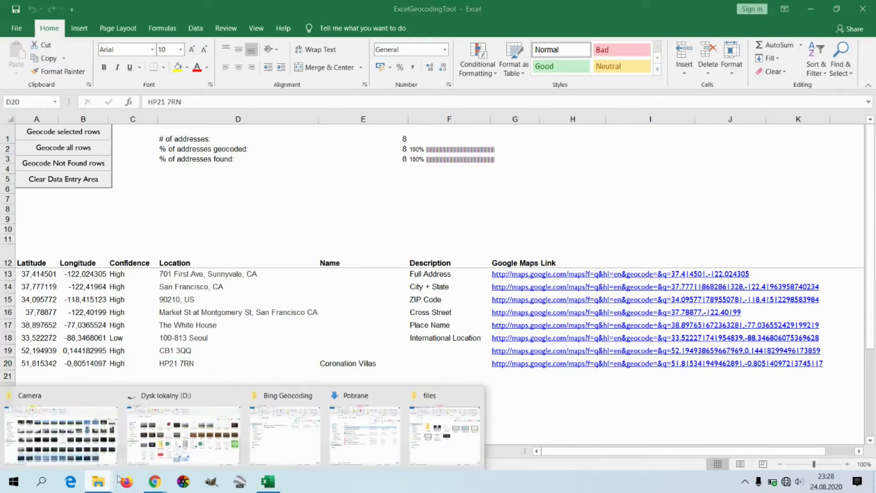
mouse_move(272, 436)
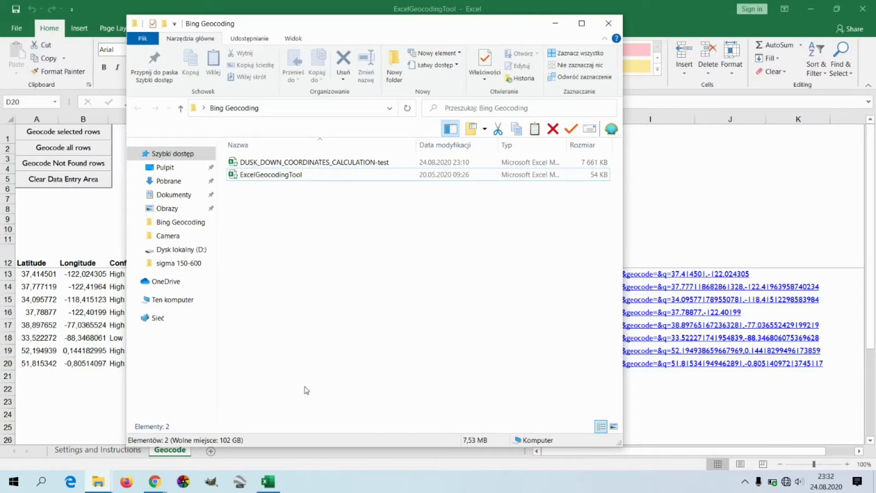
left_click(224, 171)
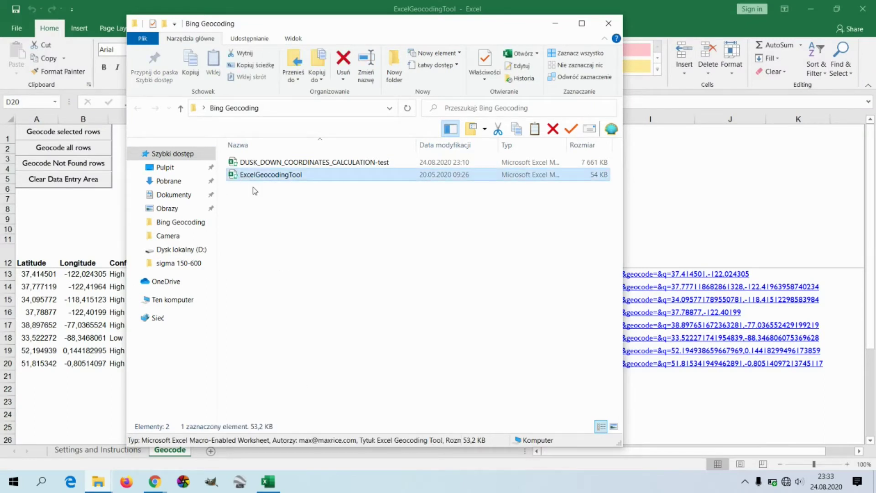
left_click(256, 164)
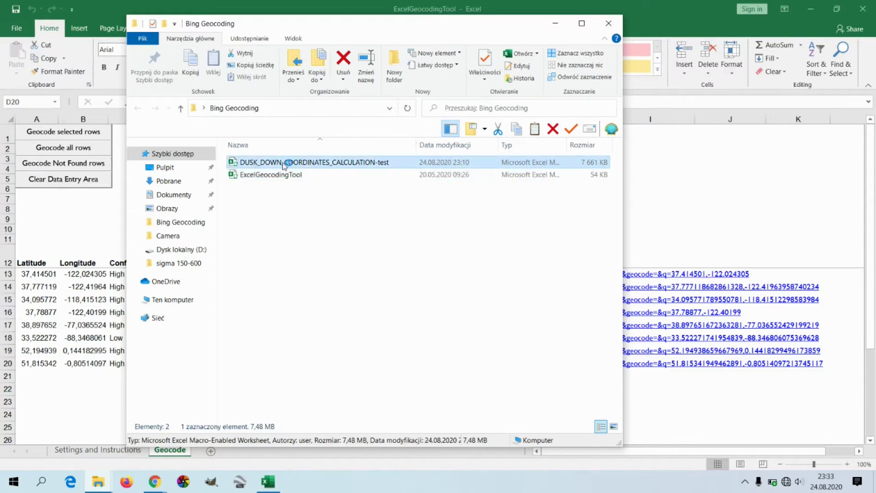
double_click(283, 163)
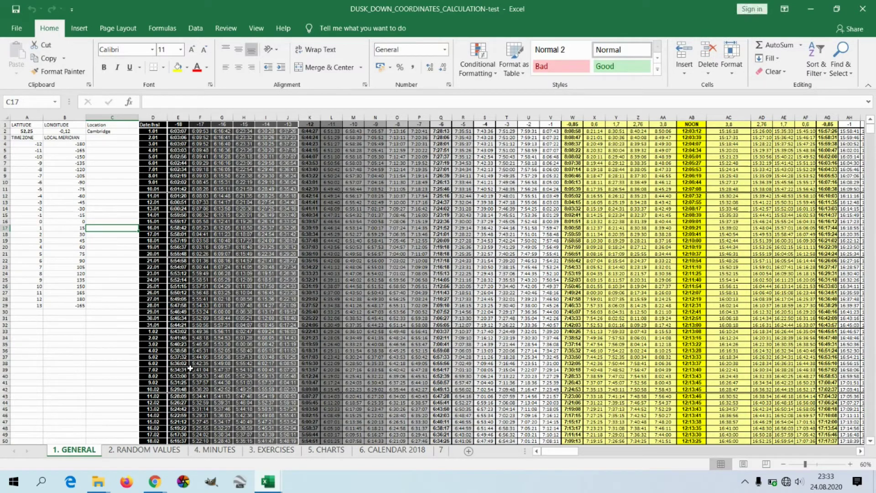
Step: Look through the workbook's sheets, then examine the latitude, longitude and location cells on the 1. GENERAL sheet
left_click(133, 450)
left_click(212, 451)
left_click(262, 452)
left_click(317, 451)
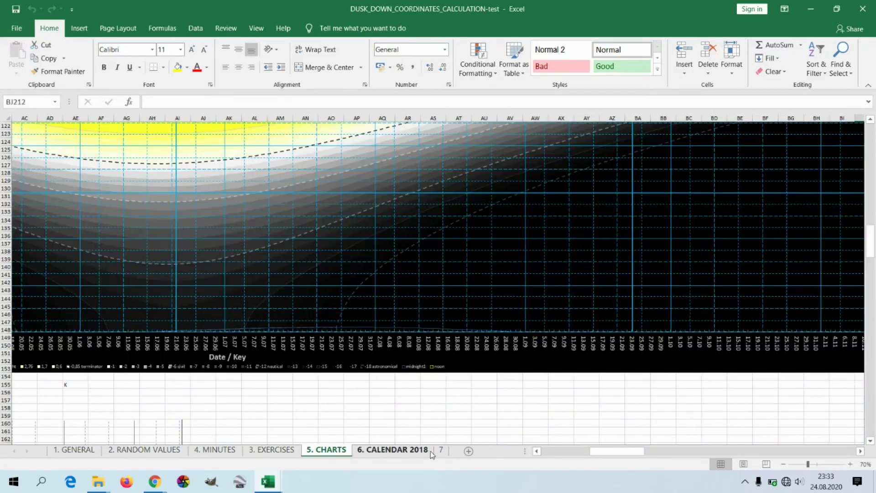
left_click(272, 451)
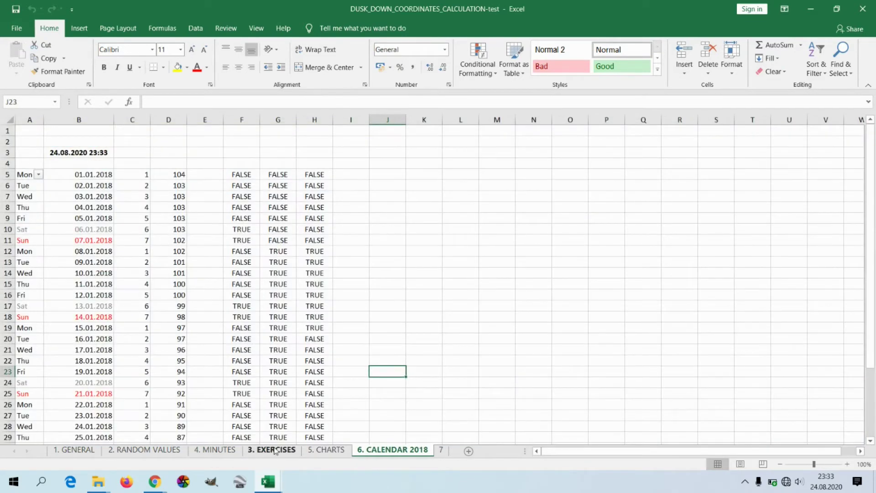
left_click(221, 451)
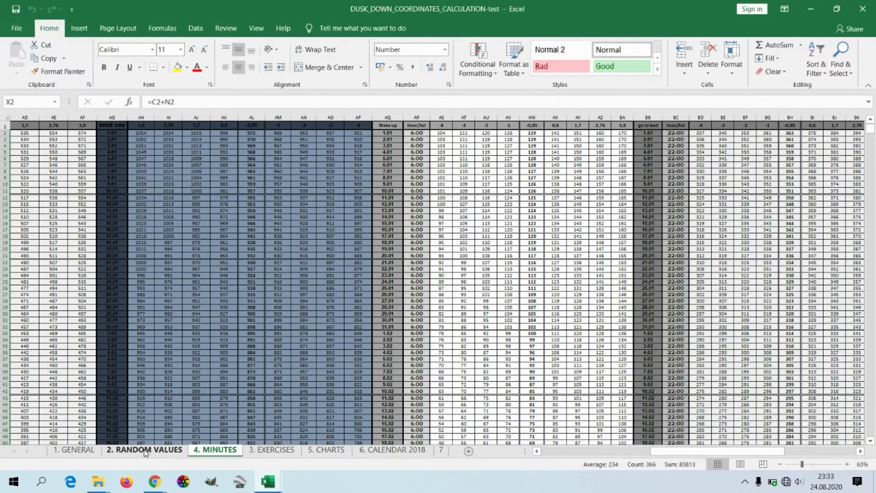
left_click(150, 451)
left_click(80, 451)
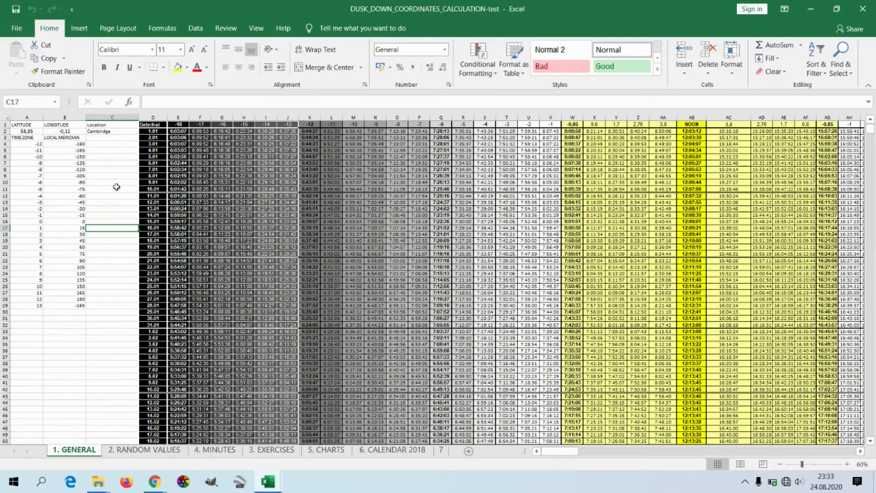
left_click_drag(105, 125, 27, 132)
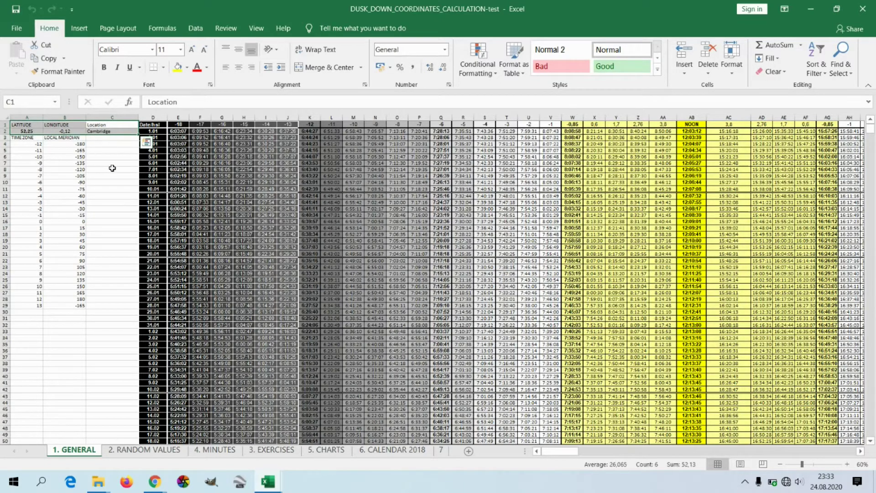
left_click(95, 131)
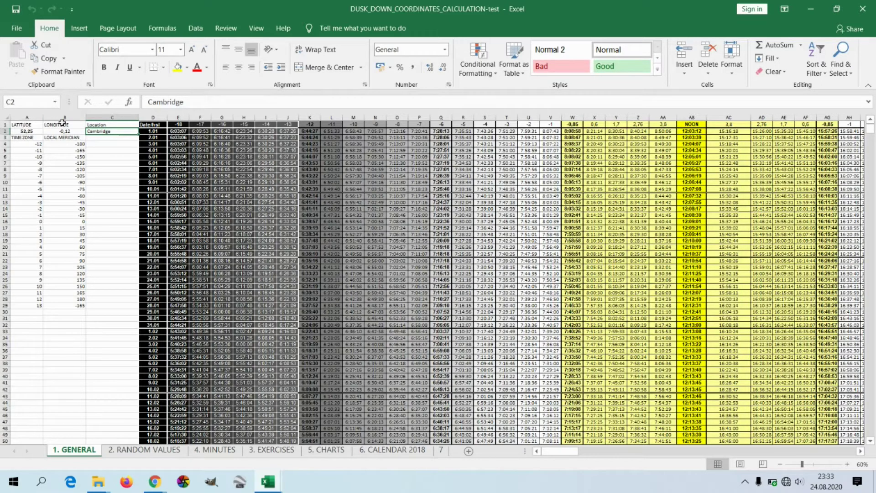
left_click(111, 158)
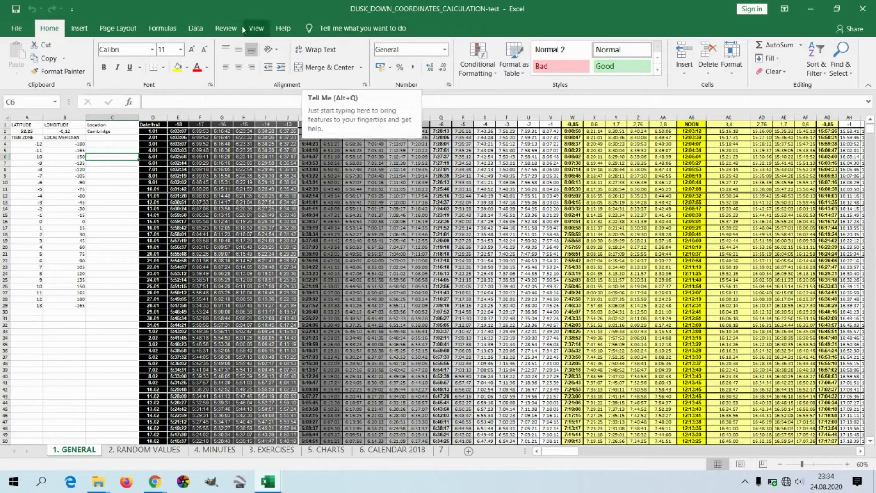
Step: Enable the Developer tab in Excel's ribbon customization options
left_click(15, 32)
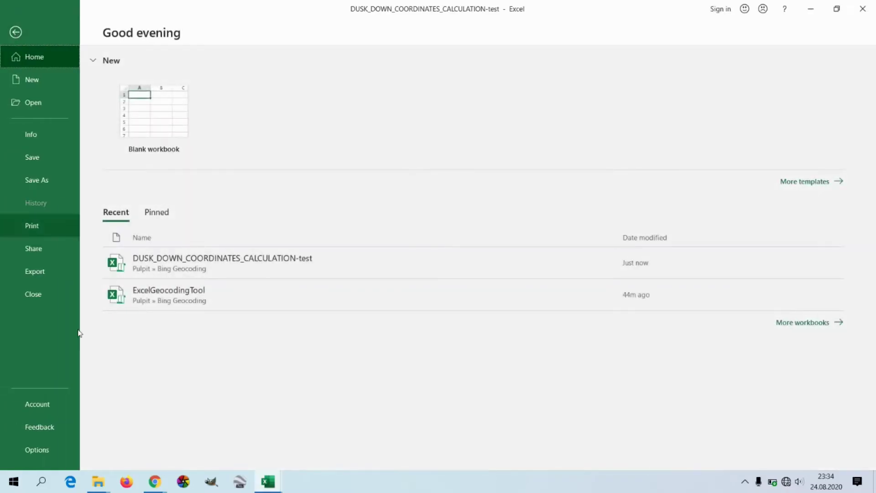
left_click(38, 456)
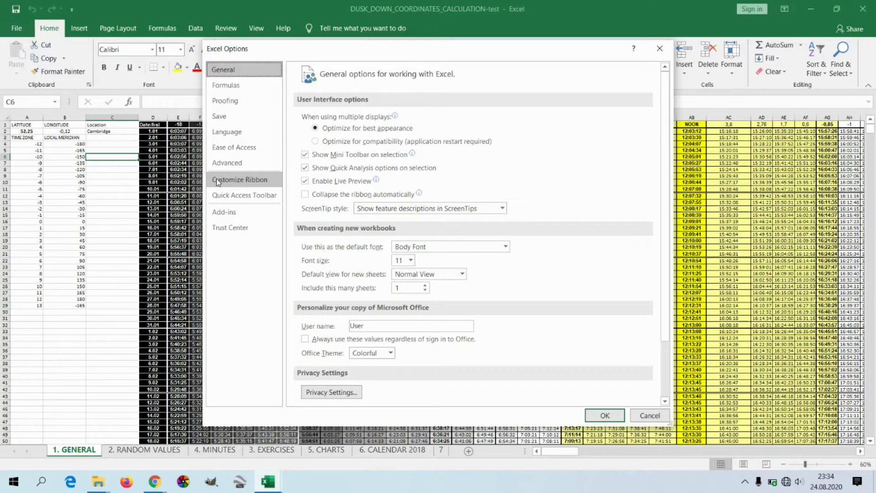
left_click(218, 179)
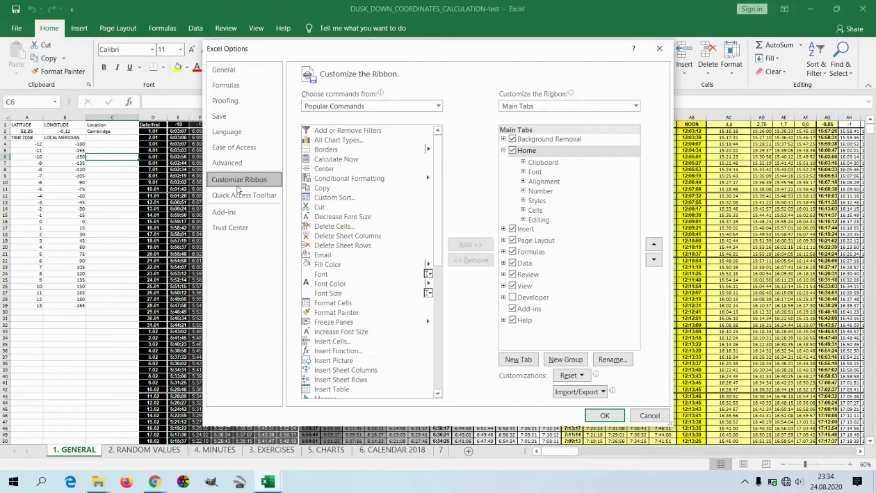
left_click(513, 297)
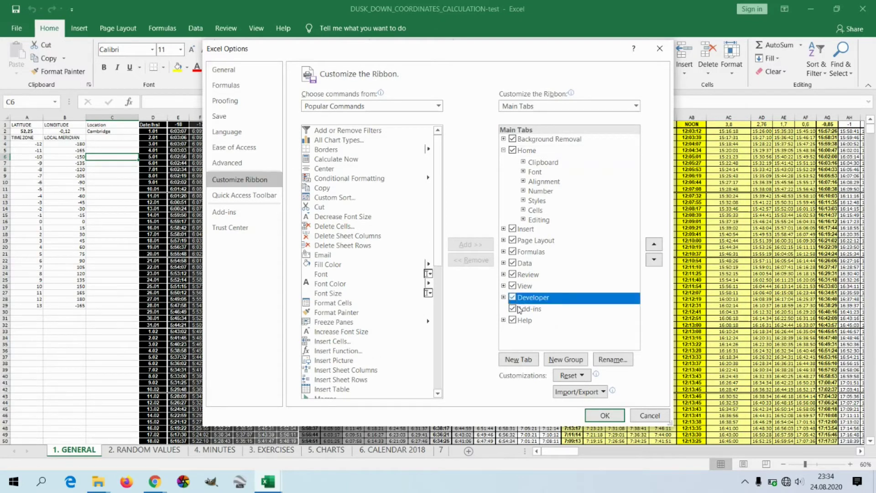
left_click(609, 416)
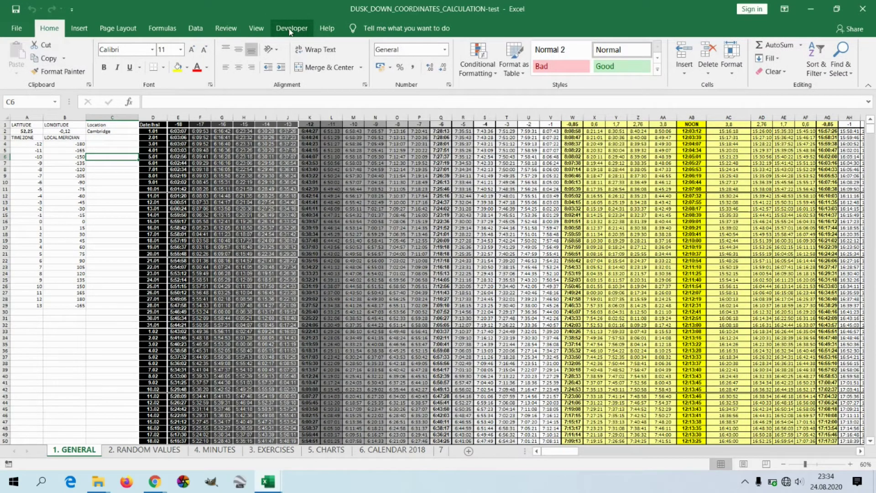
Step: Open the Visual Basic editor and close all the code windows that are open in it
left_click(291, 29)
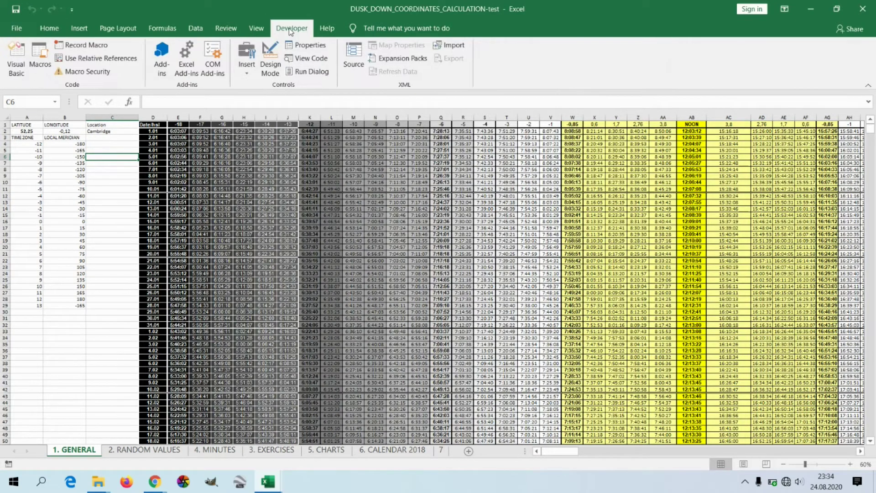
left_click(15, 61)
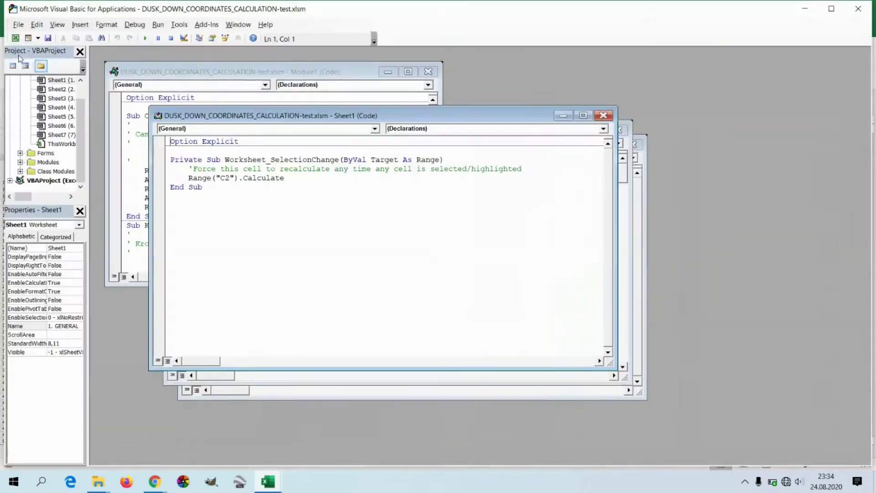
left_click(603, 115)
left_click(619, 130)
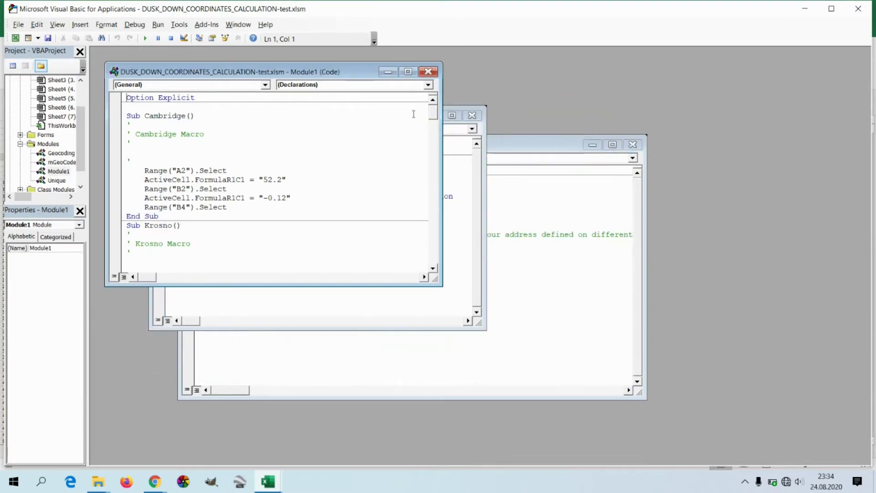
left_click(428, 72)
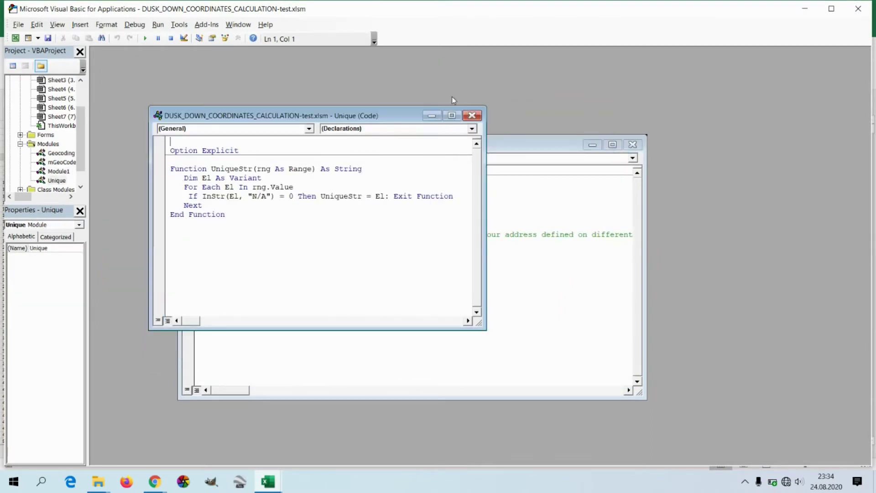
left_click(470, 117)
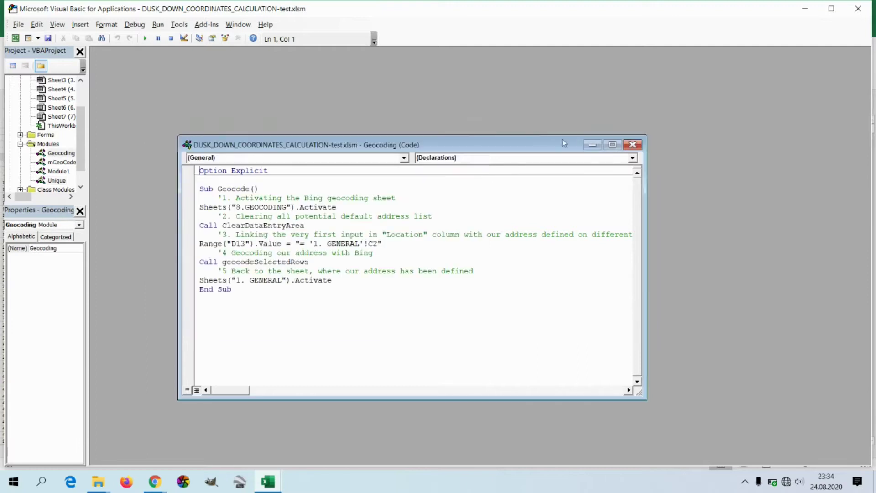
left_click(632, 145)
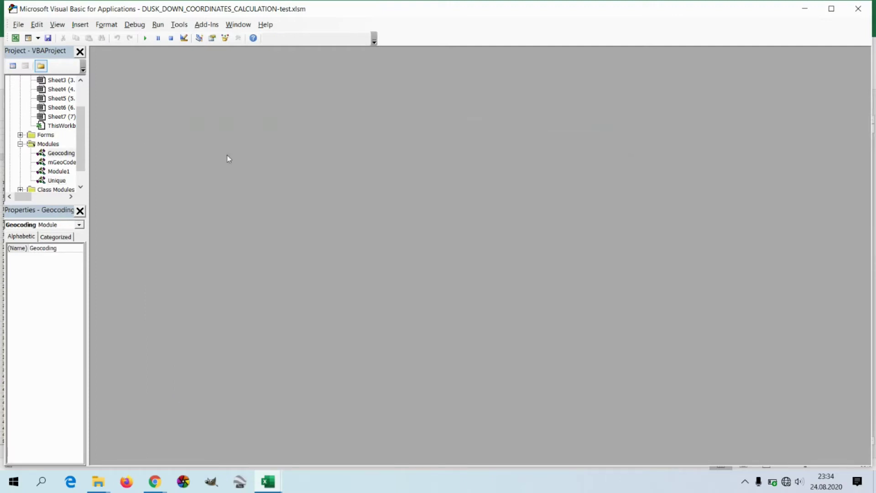
Step: Widen the project tree and expand the ExcelGeocodingTool.xlsm project down to its modules and class modules
left_click_drag(88, 131, 181, 130)
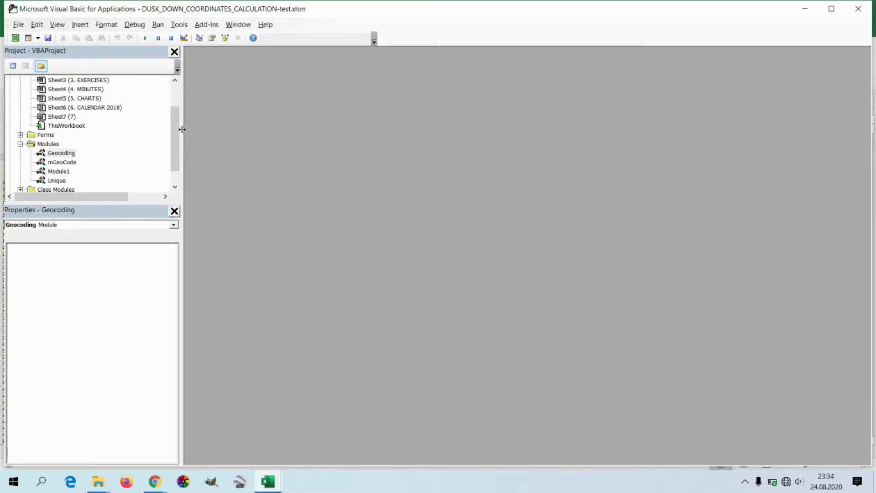
left_click(180, 128)
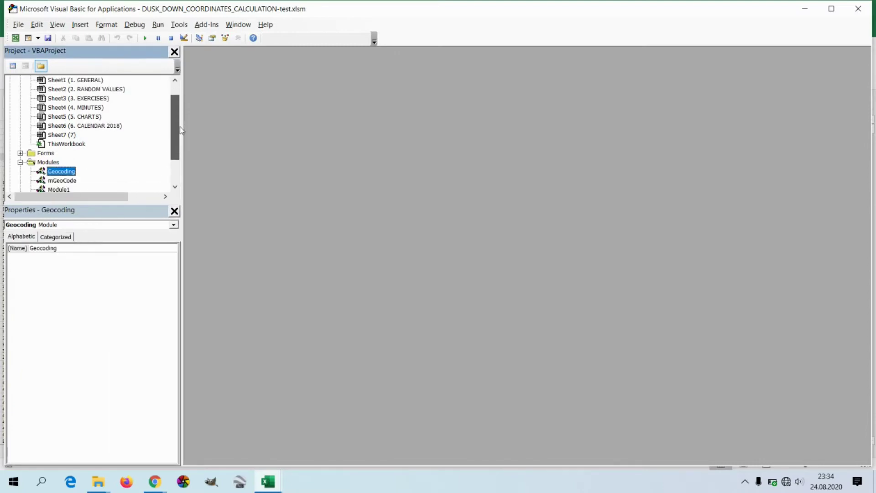
left_click_drag(180, 127, 180, 143)
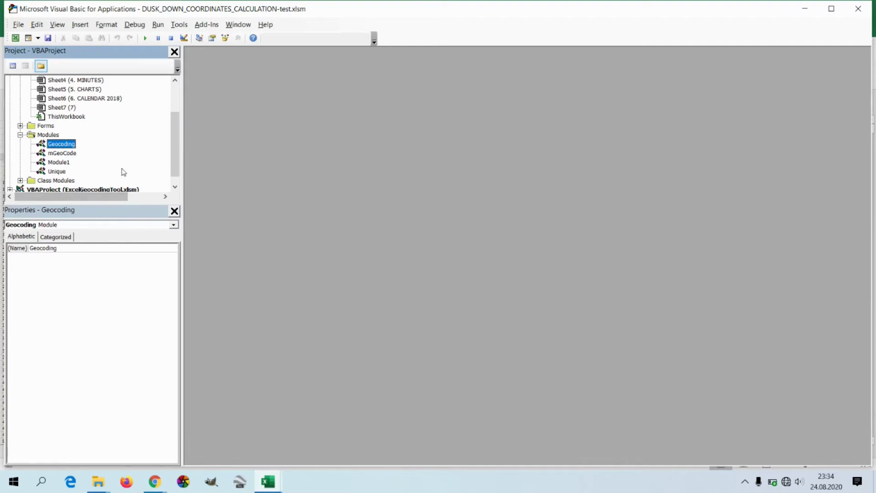
left_click_drag(174, 140, 178, 95)
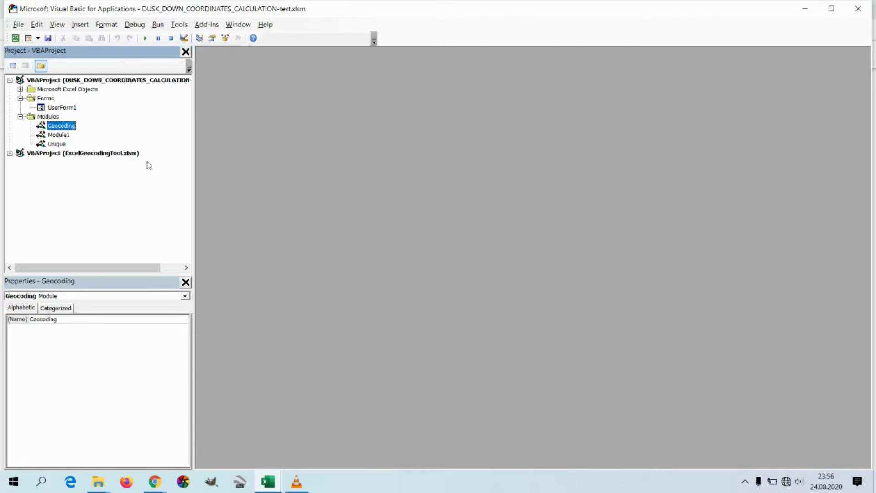
left_click(10, 154)
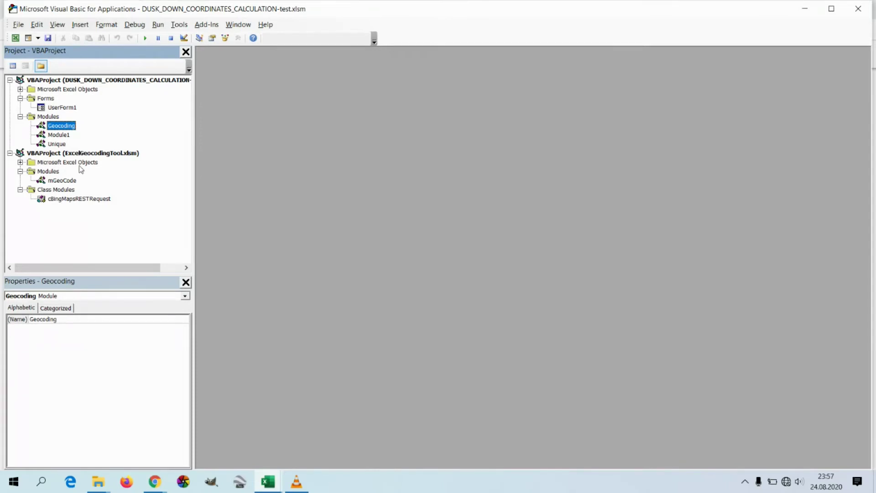
left_click(20, 162)
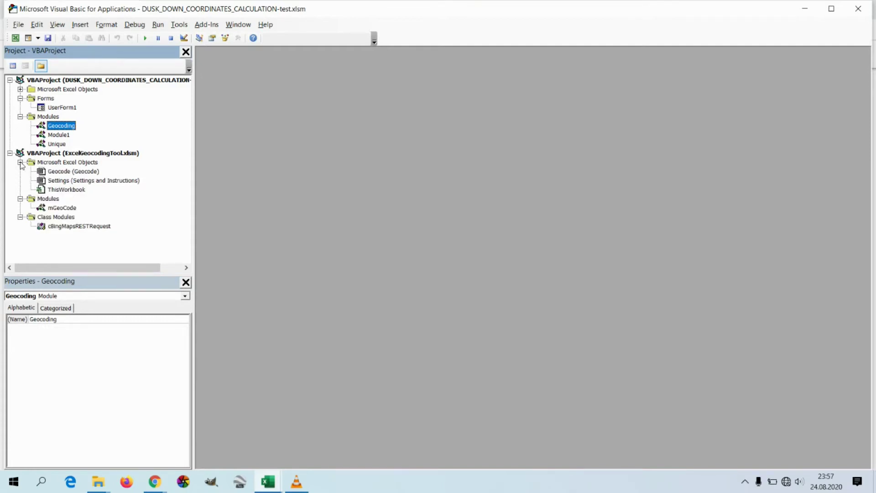
left_click(20, 162)
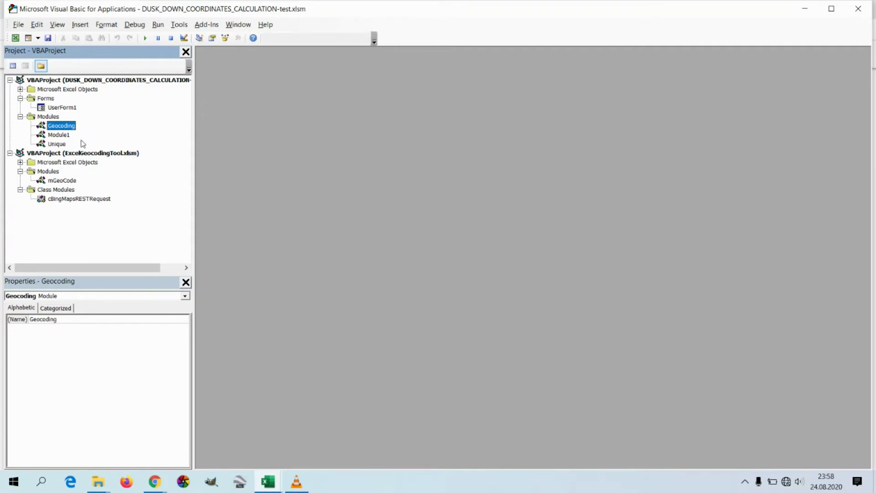
Step: Export the mGeoCode module of ExcelGeocodingTool.xlsm as mGeoCode.bas in the Bing Geocoding folder, replacing the existing file
right_click(65, 183)
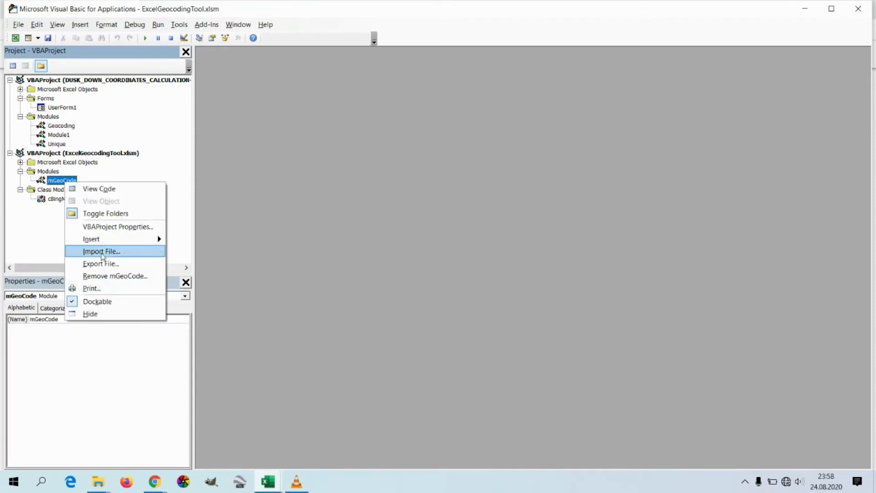
left_click(102, 264)
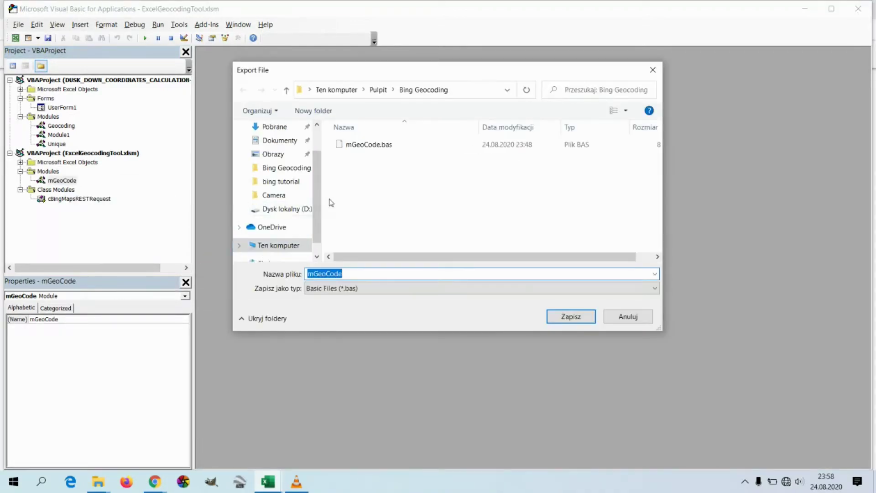
left_click(371, 150)
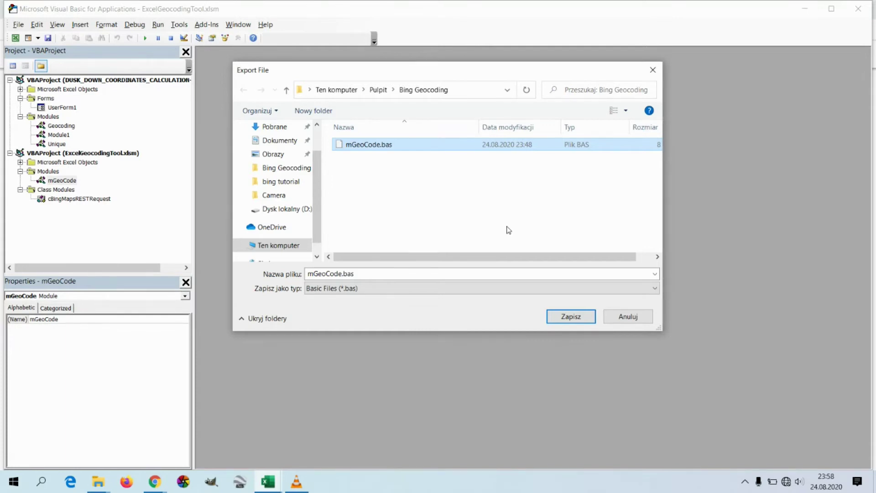
left_click(566, 316)
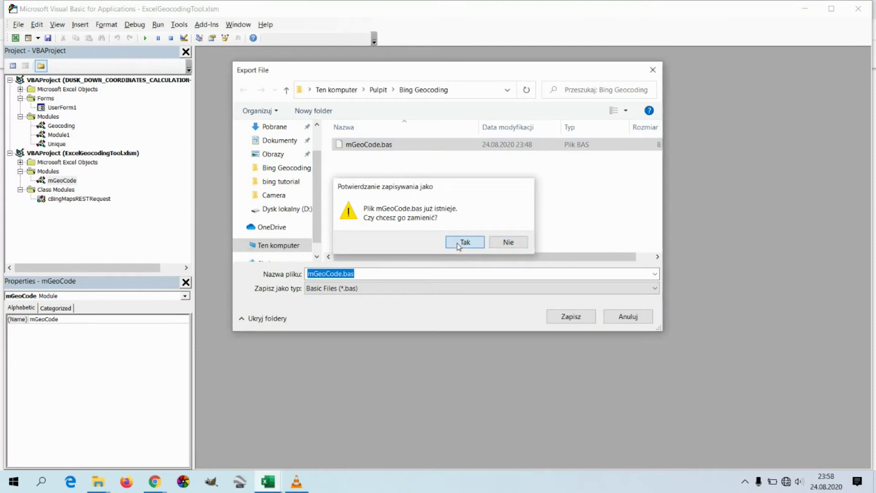
left_click(463, 243)
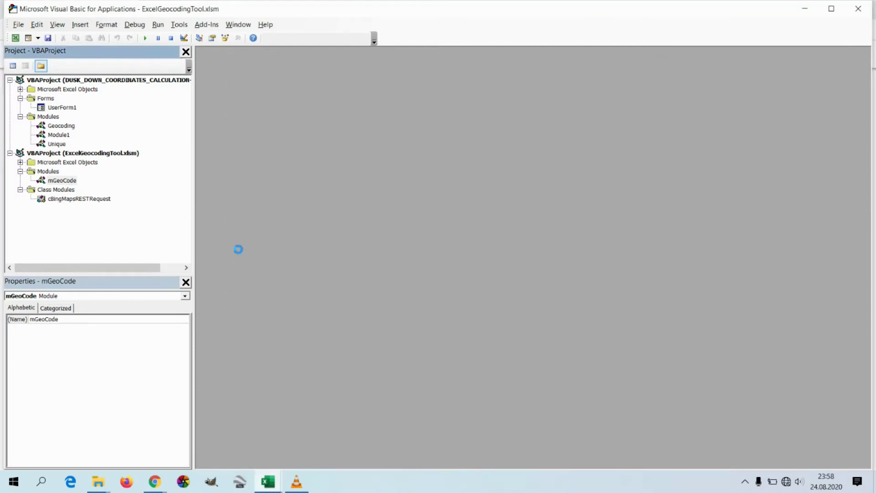
Step: Export the cBingMapsRESTRequest class module of ExcelGeocodingTool.xlsm as a .cls file in the Bing Geocoding folder, replacing the existing file
right_click(59, 200)
left_click(78, 284)
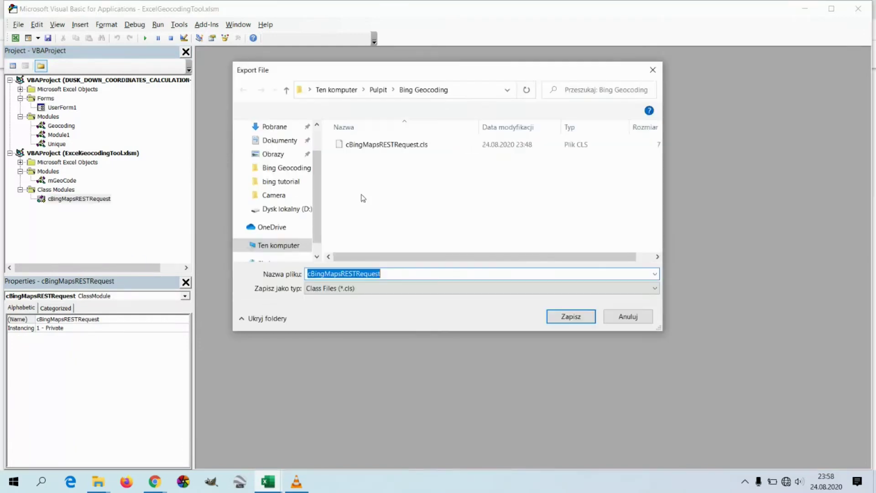
left_click(571, 316)
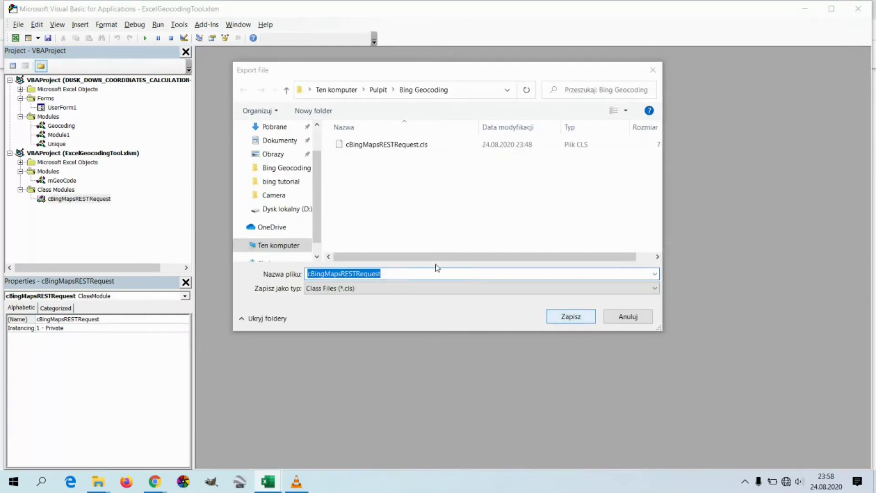
left_click(471, 242)
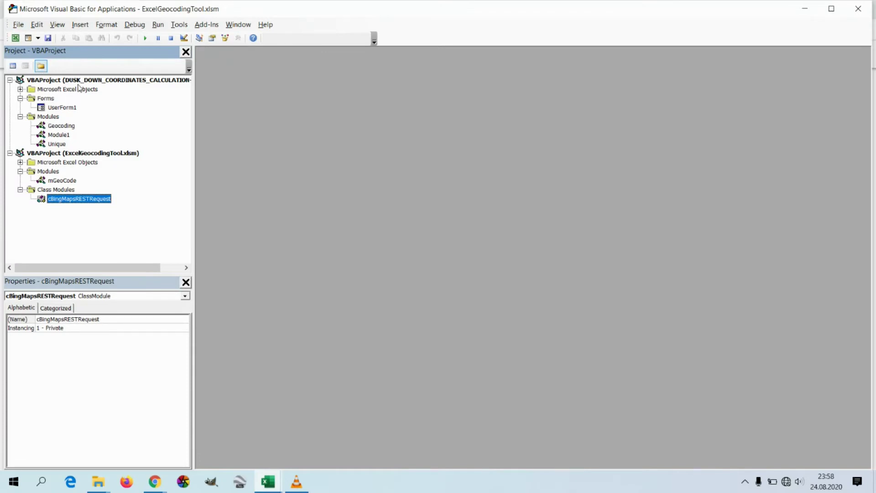
Step: Import cBingMapsRESTRequest.cls into the DUSK_DOWN_COORDINATES_CALCULATION-test.xlsm project
left_click(134, 83)
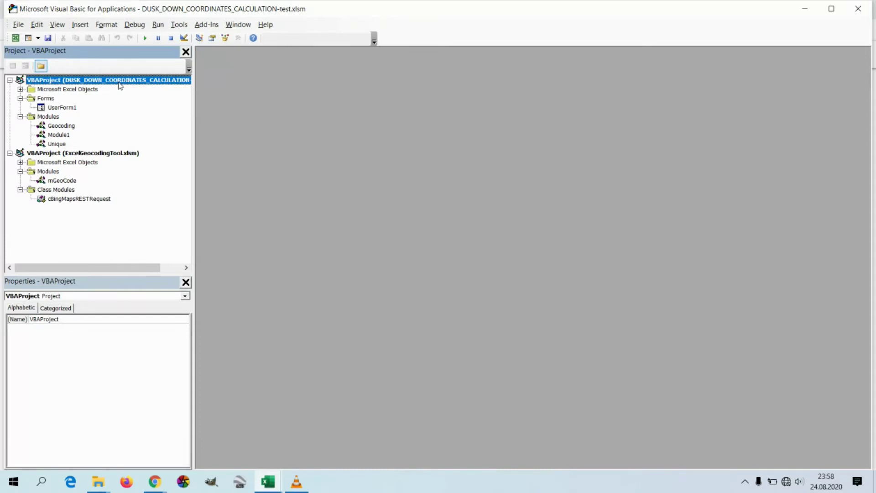
right_click(119, 81)
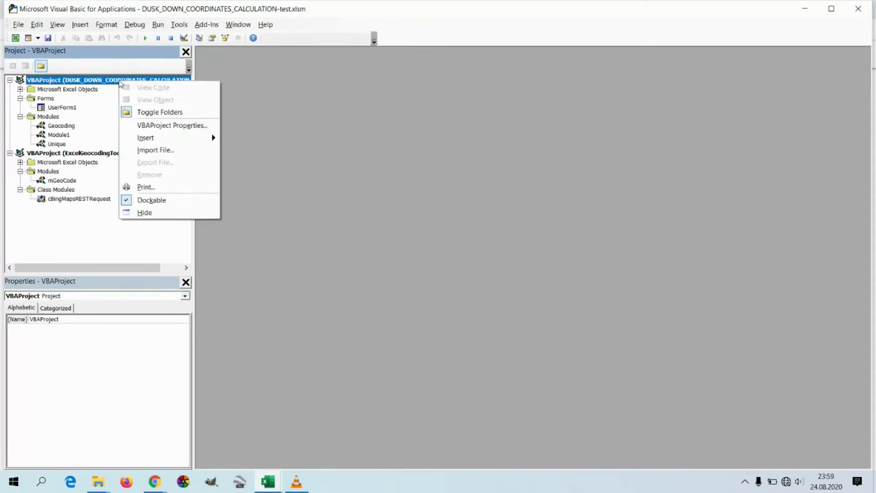
left_click(144, 151)
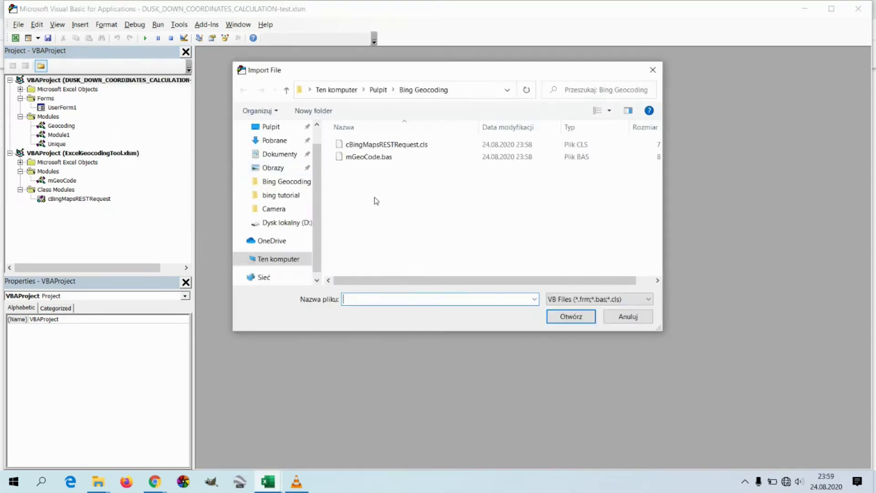
left_click(371, 147)
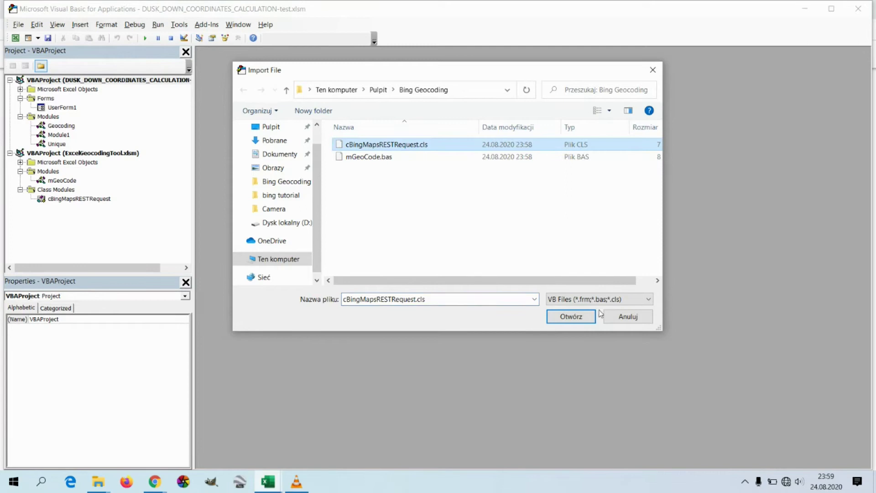
left_click(570, 316)
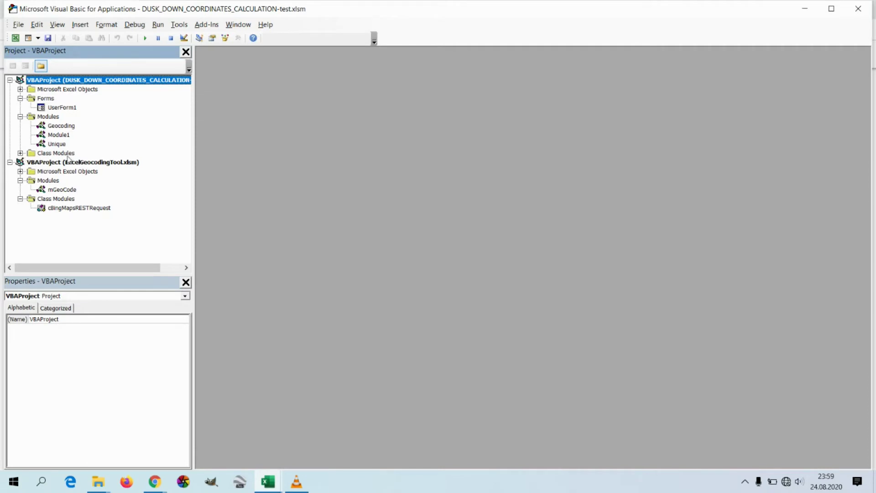
Step: Import mGeoCode.bas into the DUSK_DOWN_COORDINATES_CALCULATION-test.xlsm project
left_click(20, 26)
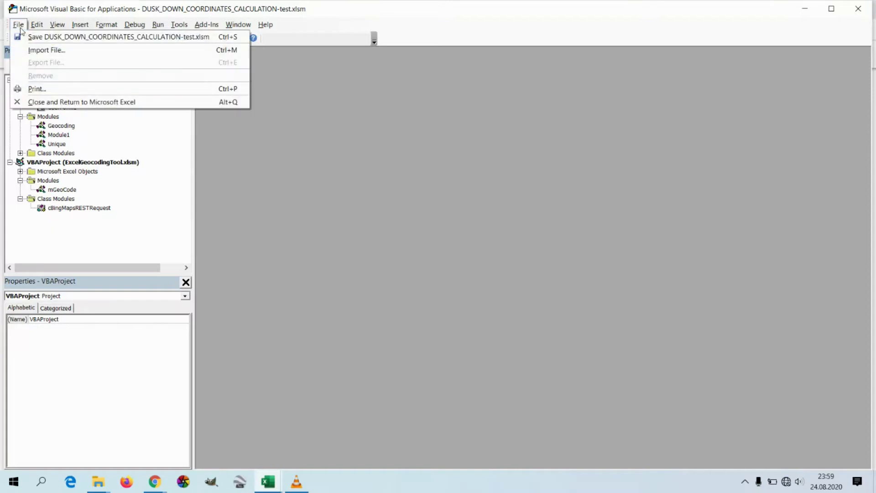
left_click(34, 50)
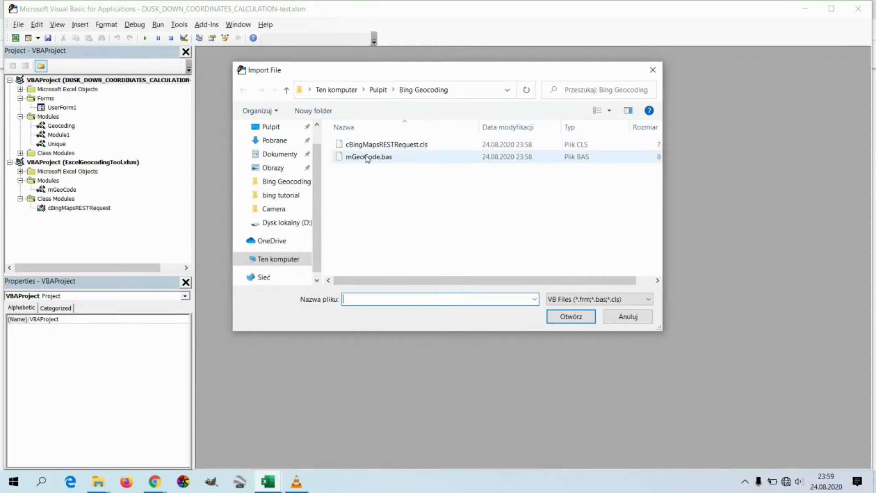
left_click(368, 157)
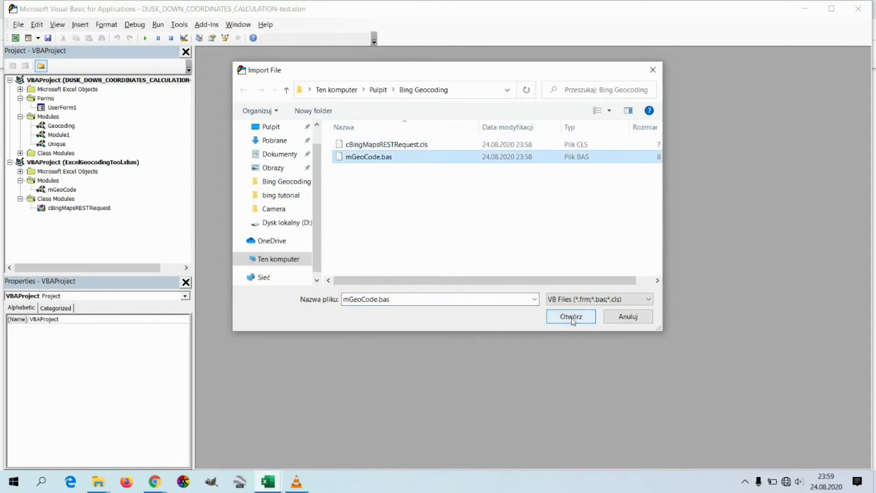
left_click(571, 317)
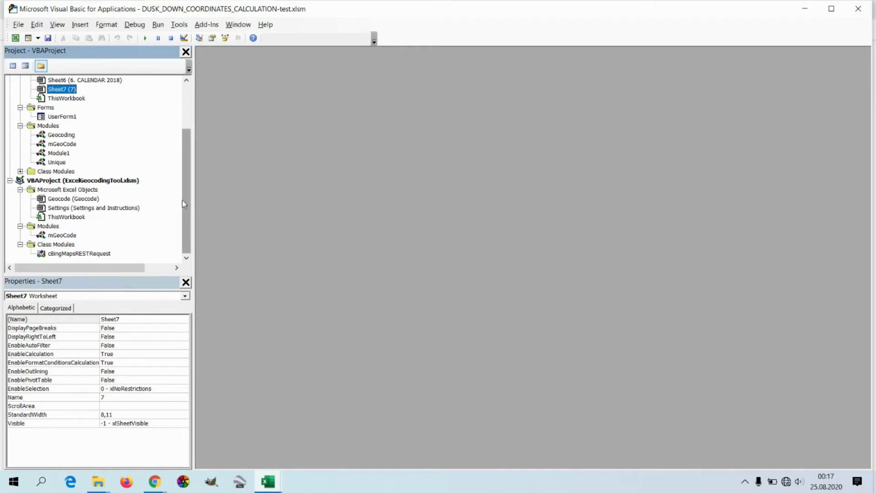
Step: Remove the mGeoCode module from the DUSK_DOWN_COORDINATES_CALCULATION-test.xlsm project without exporting it
left_click(64, 144)
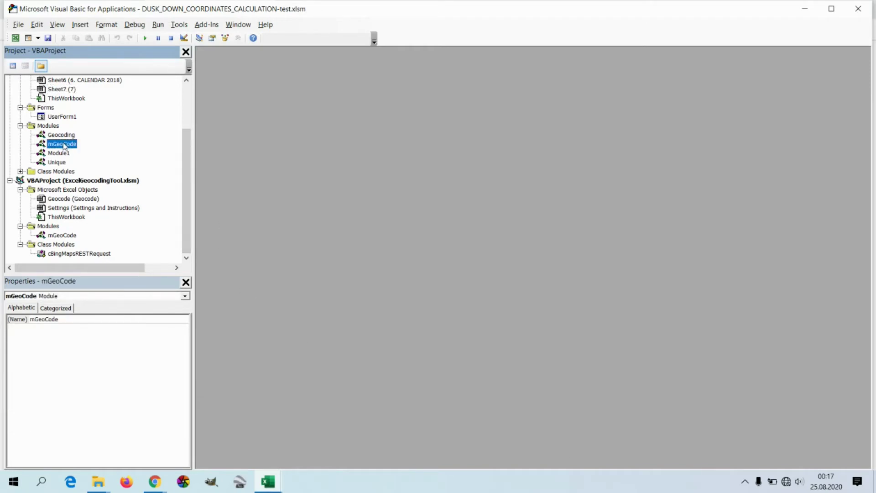
right_click(65, 146)
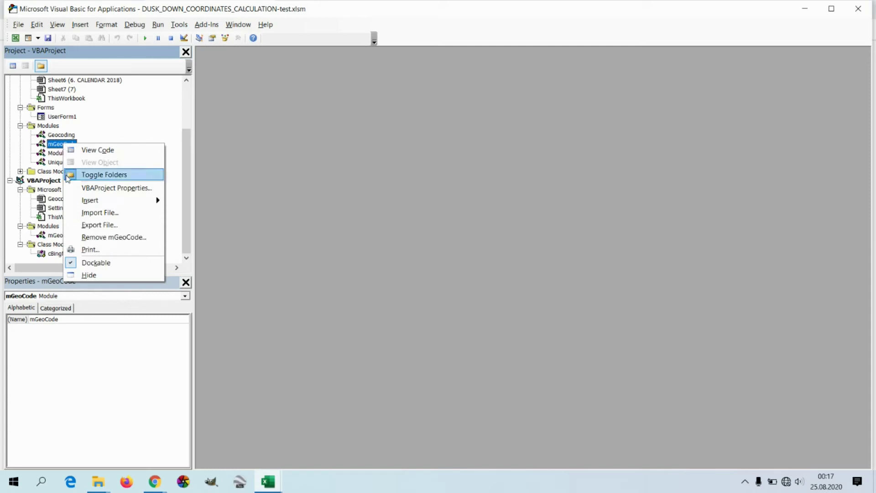
left_click(91, 237)
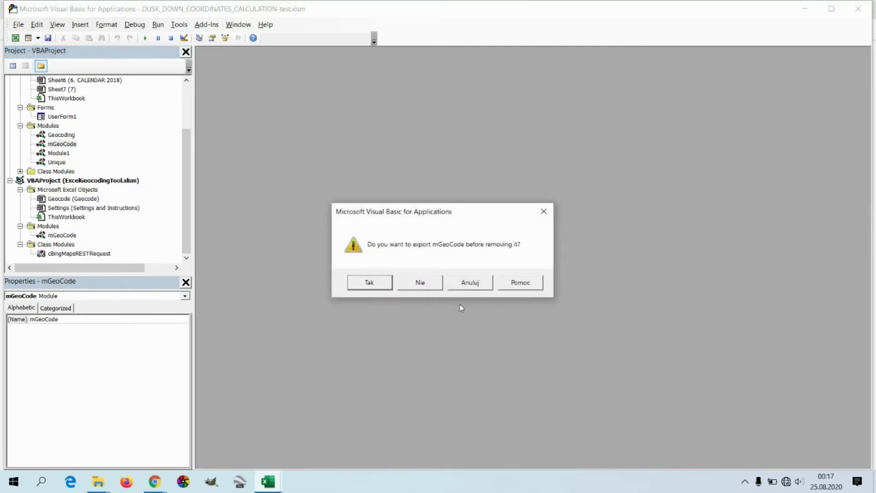
left_click(420, 283)
Step: Remove the cBingMapsRESTRequest class module from the DUSK_DOWN_COORDINATES_CALCULATION-test.xlsm project without exporting it
scroll(191, 173, "up", 2)
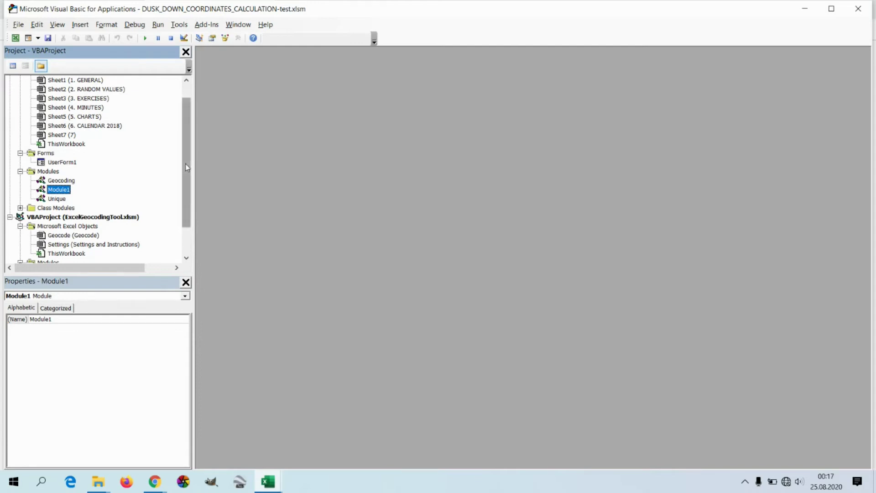
left_click(20, 208)
right_click(63, 219)
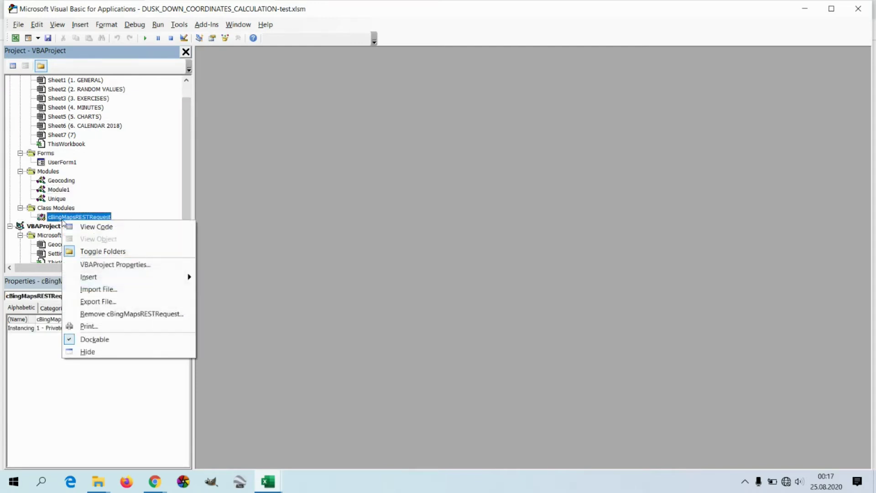
left_click(99, 314)
left_click(428, 279)
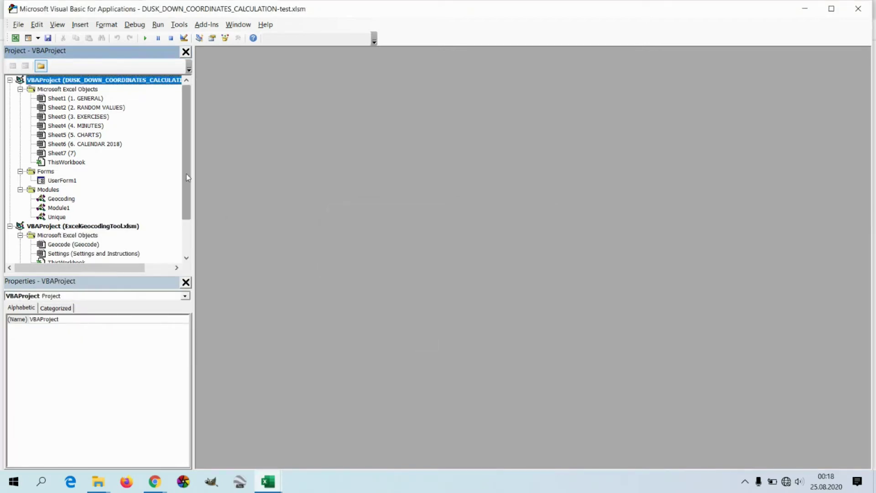
Step: Copy the mGeoCode module directly from the ExcelGeocodingTool.xlsm project into the DUSK_DOWN_COORDINATES_CALCULATION-test.xlsm project
scroll(187, 175, "down", 2)
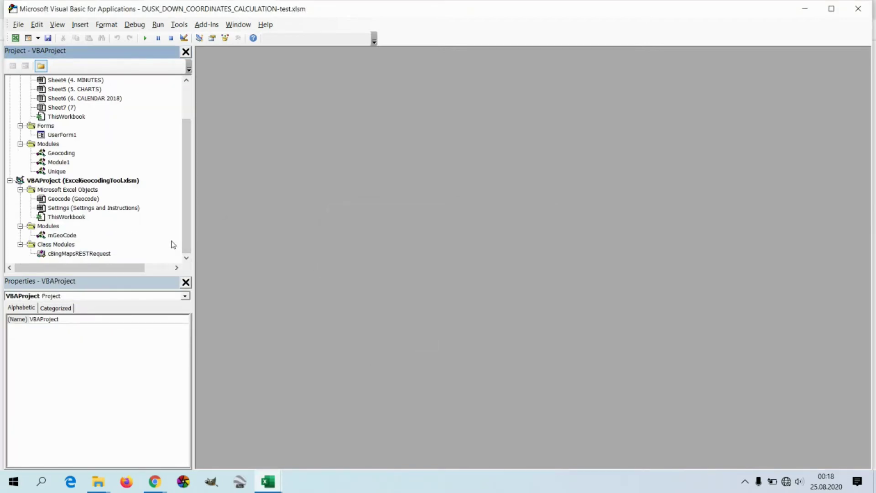
left_click(65, 236)
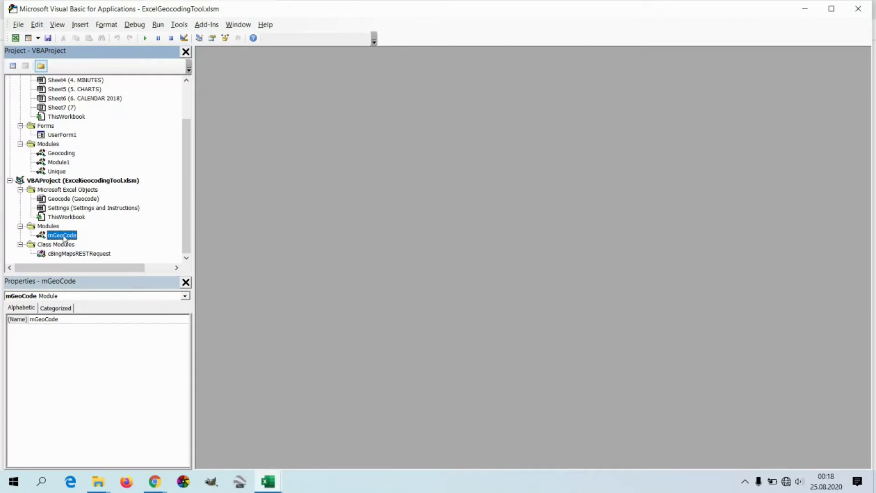
left_click_drag(63, 238, 66, 160)
left_click_drag(186, 214, 186, 221)
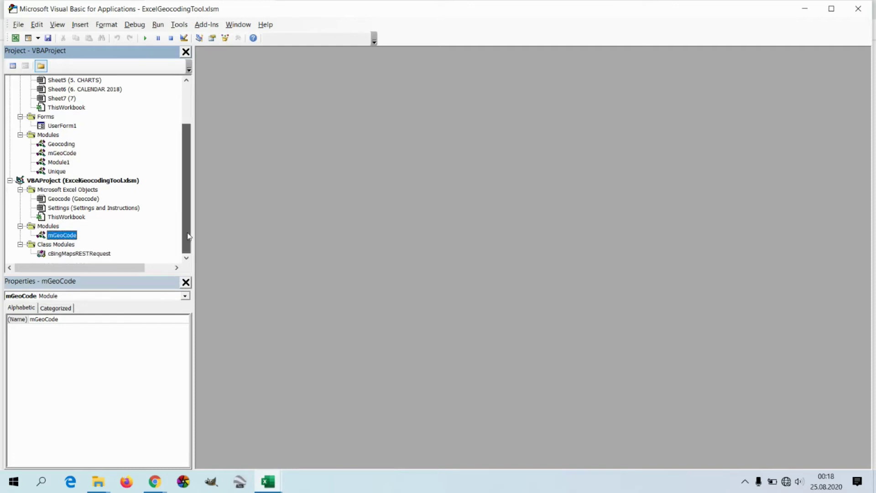
Step: Copy the cBingMapsRESTRequest class module directly from the ExcelGeocodingTool.xlsm project into the DUSK_DOWN_COORDINATES_CALCULATION-test.xlsm project
left_click(48, 254)
left_click_drag(48, 258, 70, 162)
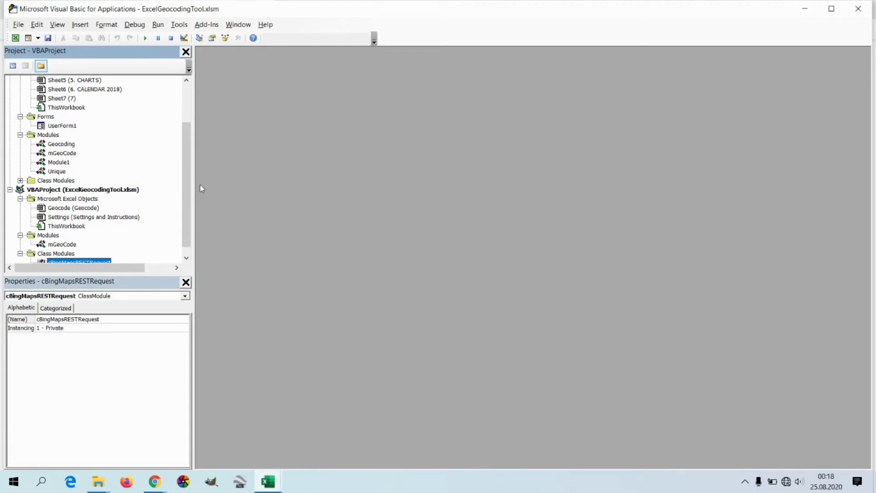
left_click_drag(185, 185, 184, 147)
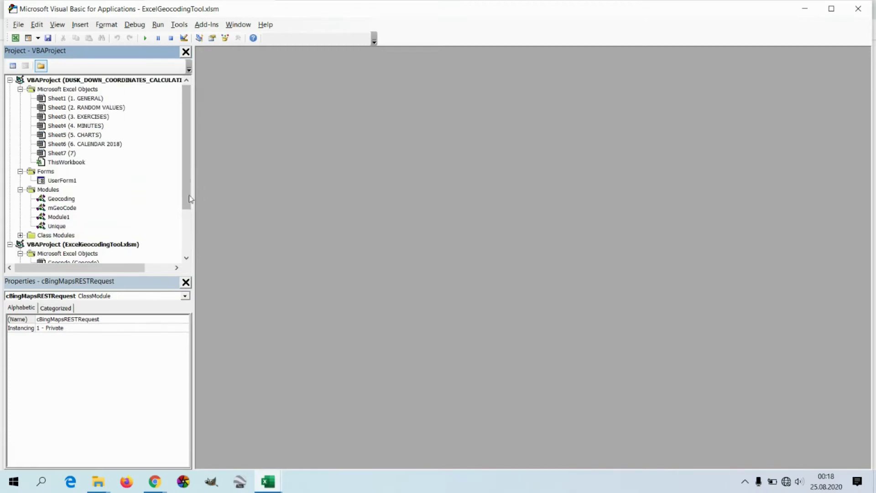
mouse_move(187, 191)
left_mouse_down()
mouse_move(189, 240)
mouse_move(190, 179)
left_mouse_up()
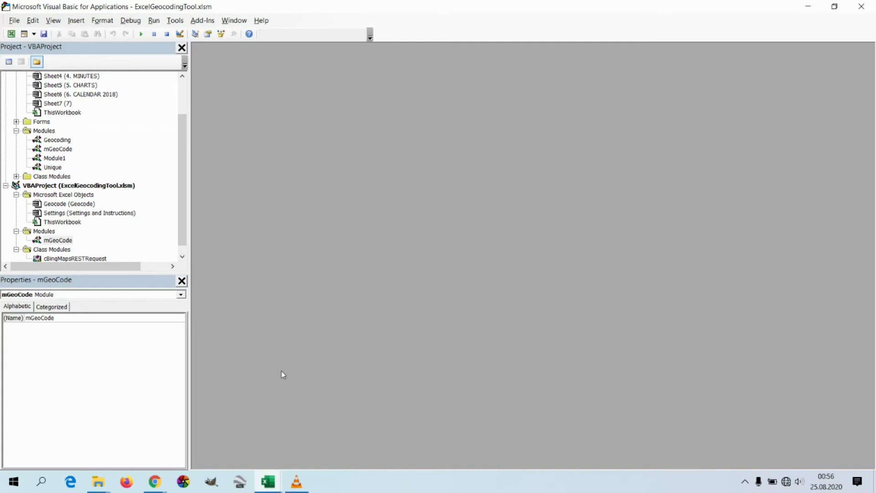
Step: In the DUSK_DOWN_COORDINATES_CALCULATION-test workbook, delete the defined names bingMapsKey, debugMode, GeocoderToUse, proxyIP and useProxy, keeping Print_Area
left_click_drag(181, 163, 182, 130)
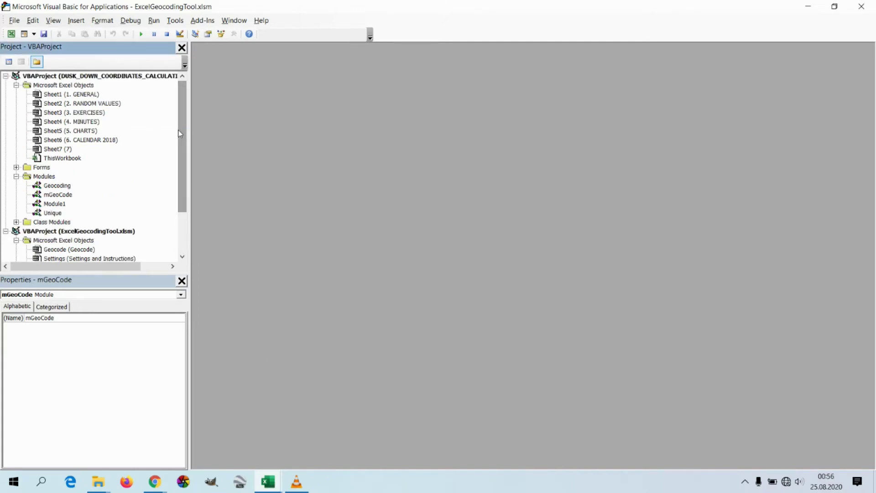
left_click(271, 486)
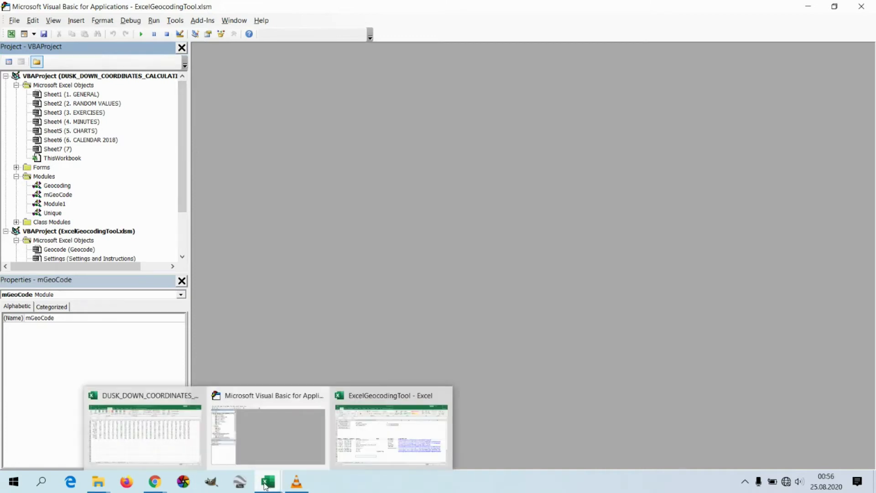
left_click(171, 447)
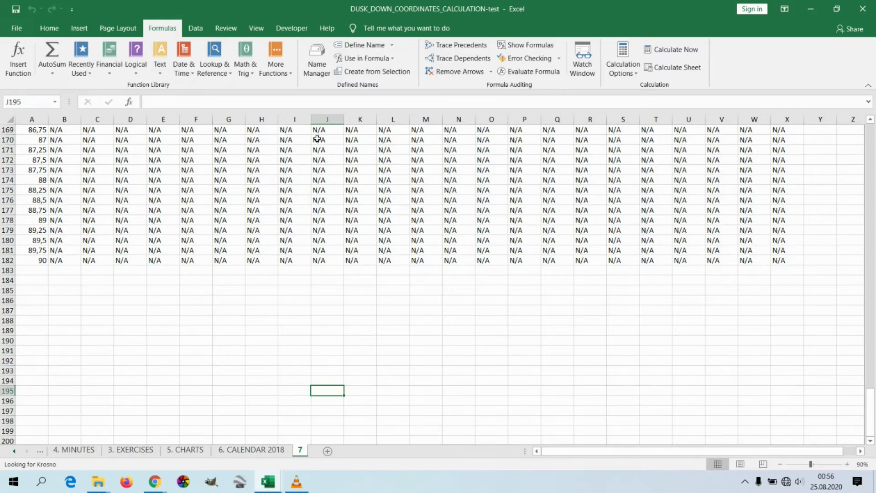
left_click(318, 66)
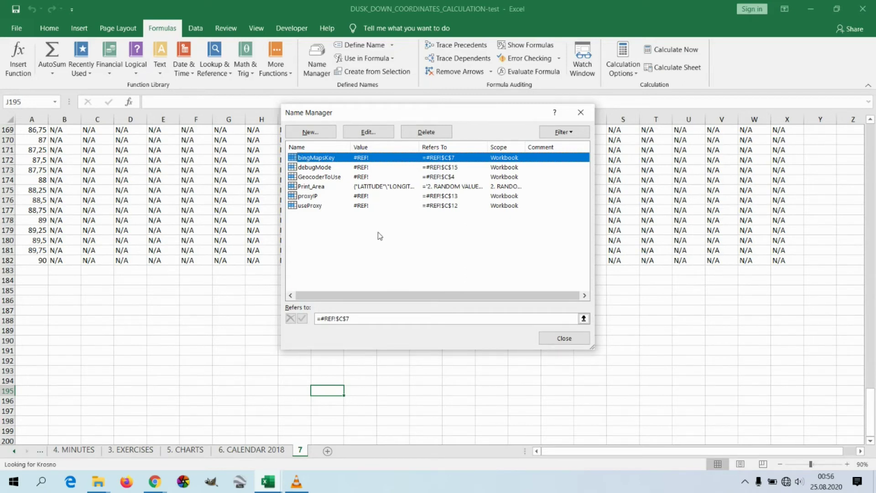
left_click(307, 207, "ctrl")
left_click(308, 196, "ctrl")
left_click(317, 178, "ctrl")
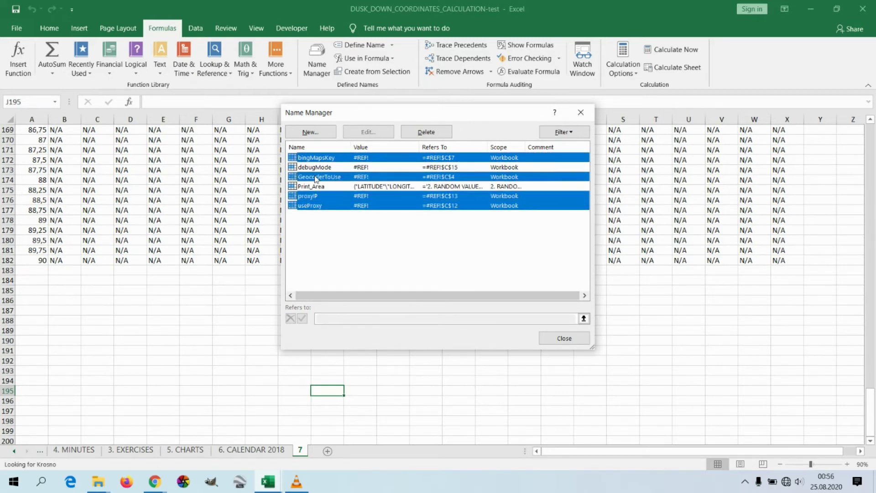
left_click(316, 168, "ctrl")
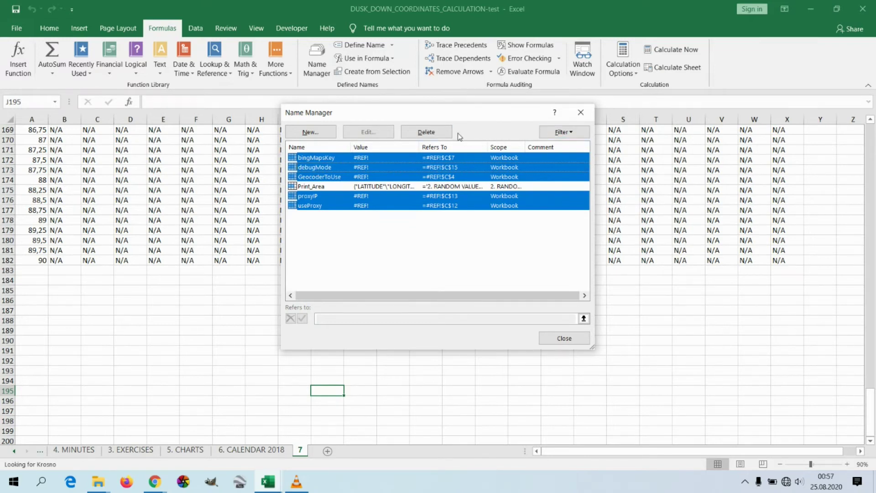
left_click(435, 134)
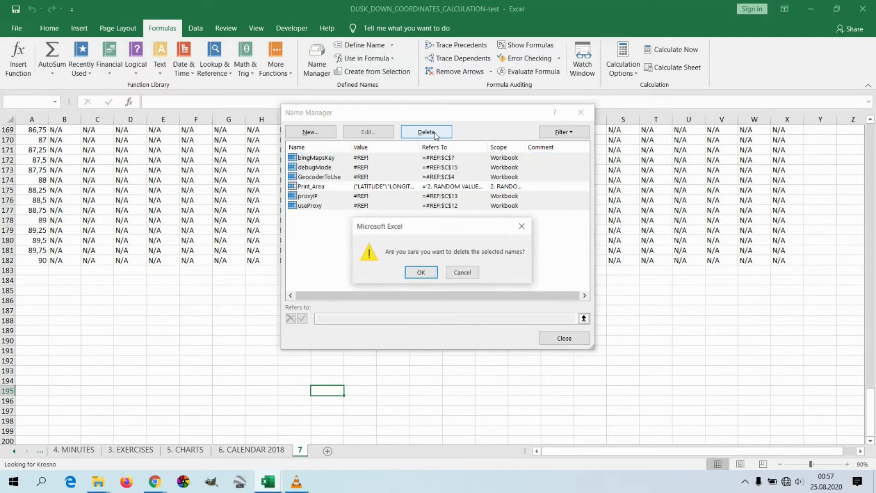
left_click(421, 272)
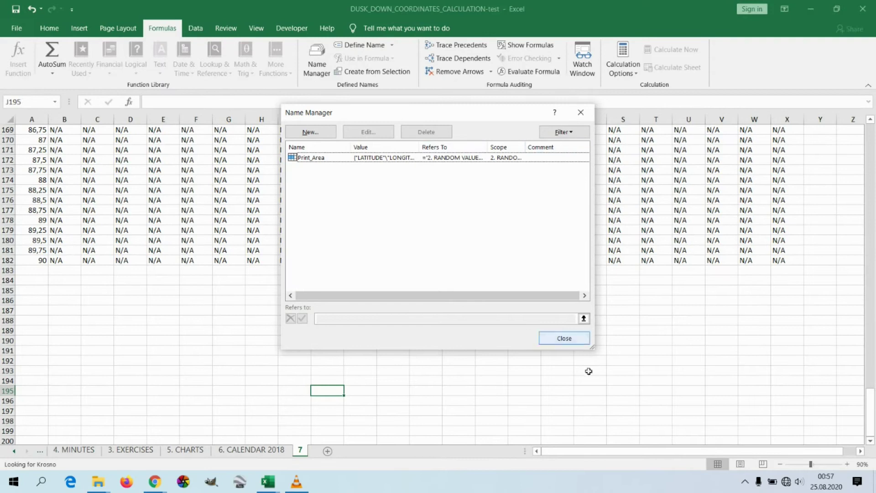
left_click(580, 116)
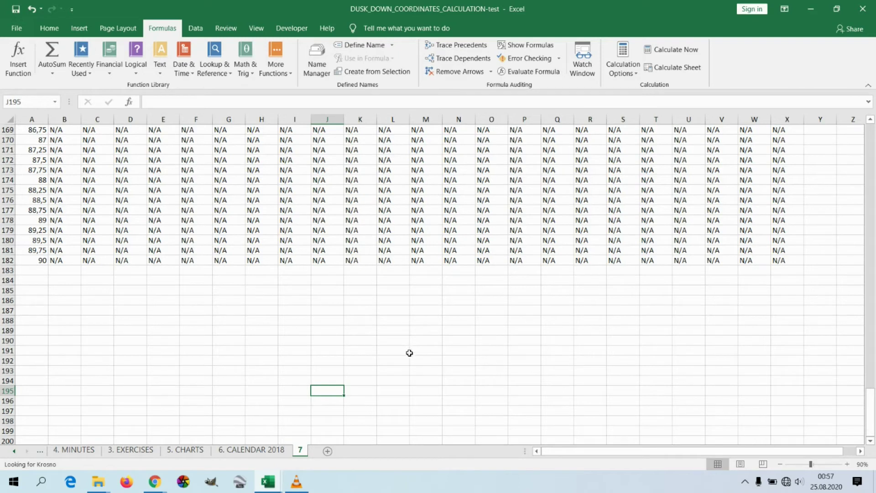
Step: Copy the Settings and Instructions and Geocode sheets from ExcelGeocodingTool to the end of DUSK_DOWN_COORDINATES_CALCULATION-test.xlsm
mouse_move(264, 488)
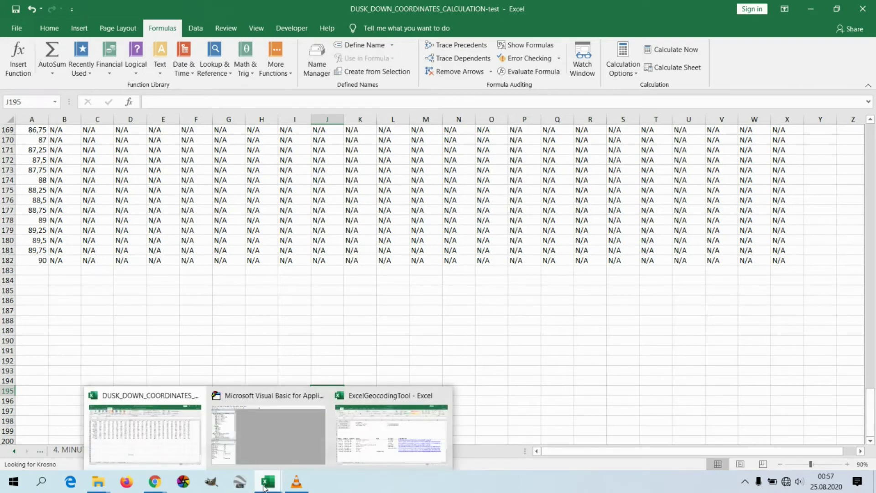
left_click(341, 451)
left_click(93, 452, "ctrl")
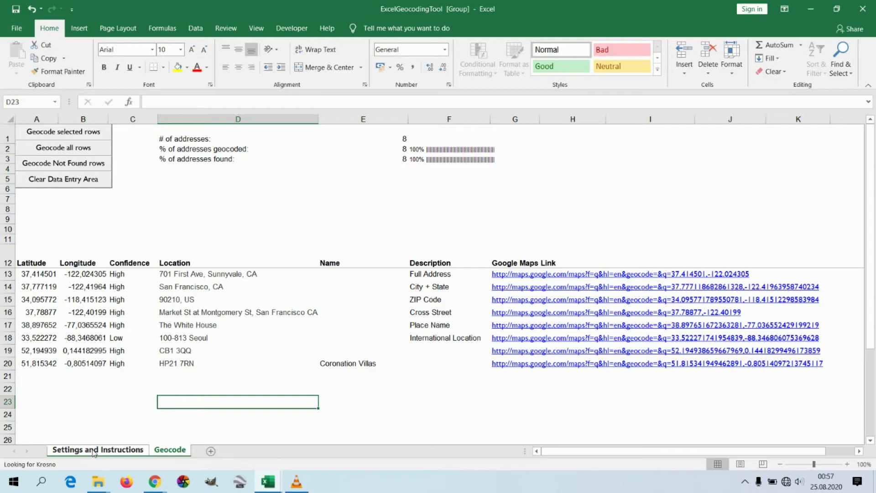
right_click(96, 452)
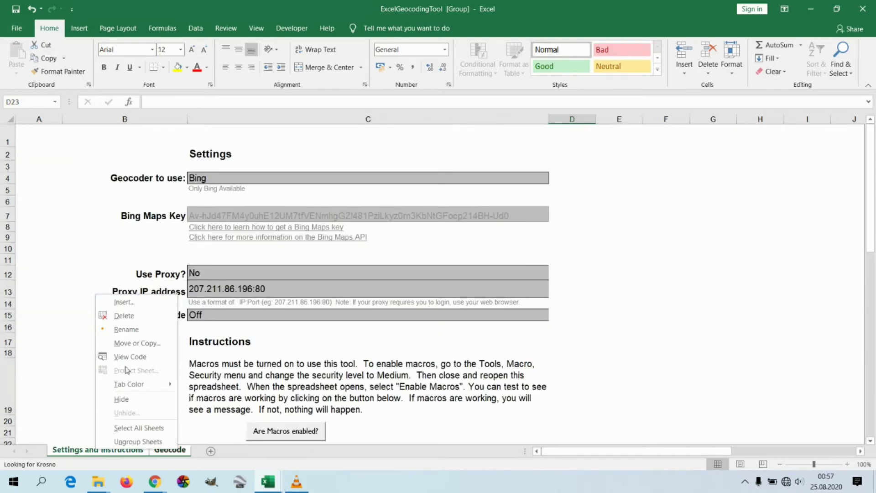
left_click(130, 344)
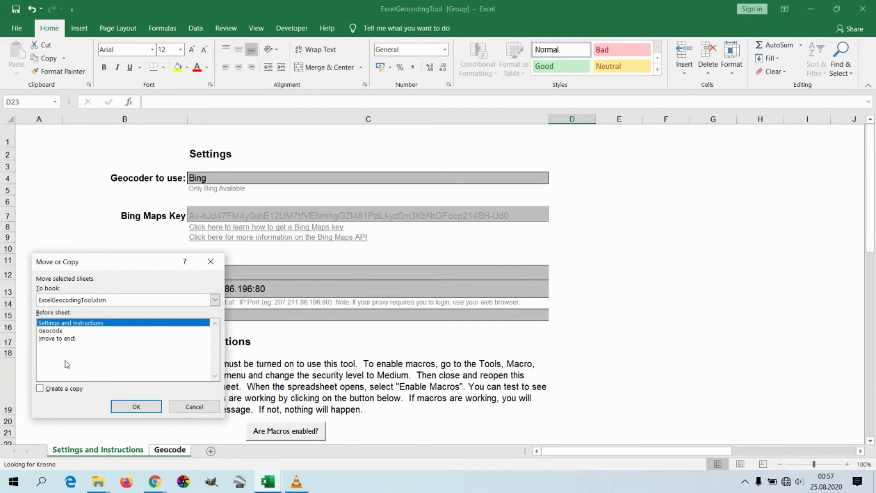
left_click(40, 389)
left_click(215, 300)
left_click(159, 318)
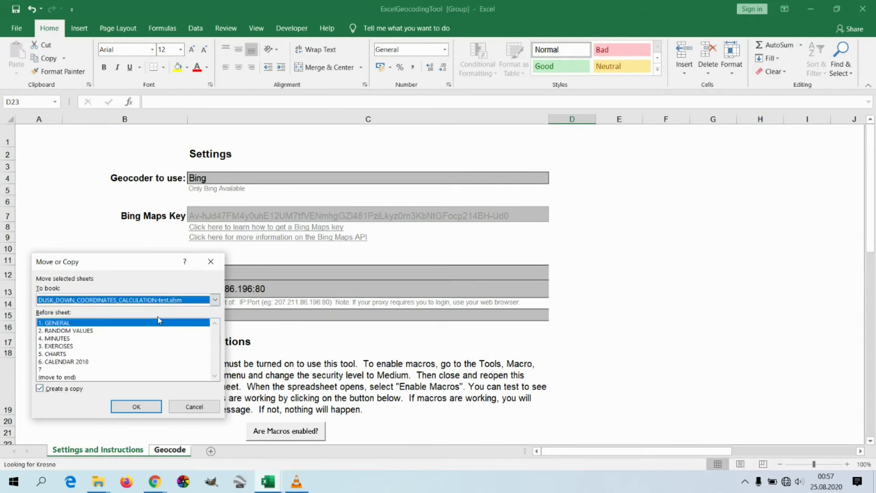
left_click(70, 377)
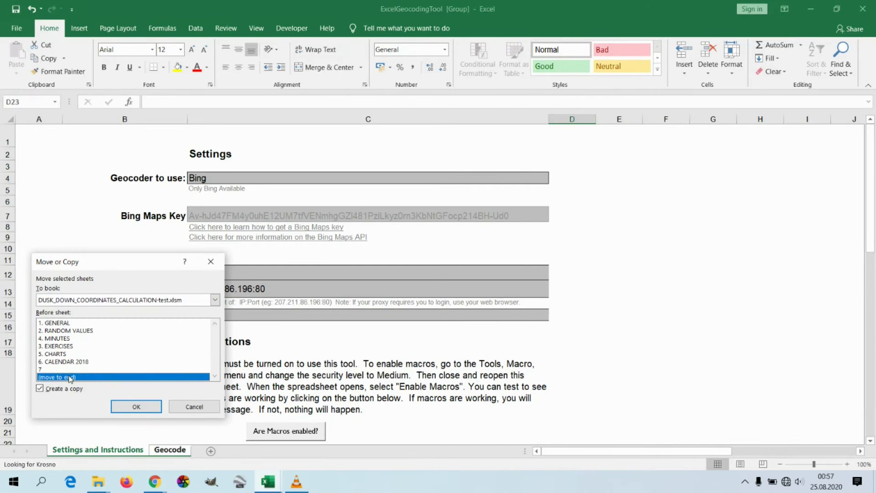
left_click(134, 407)
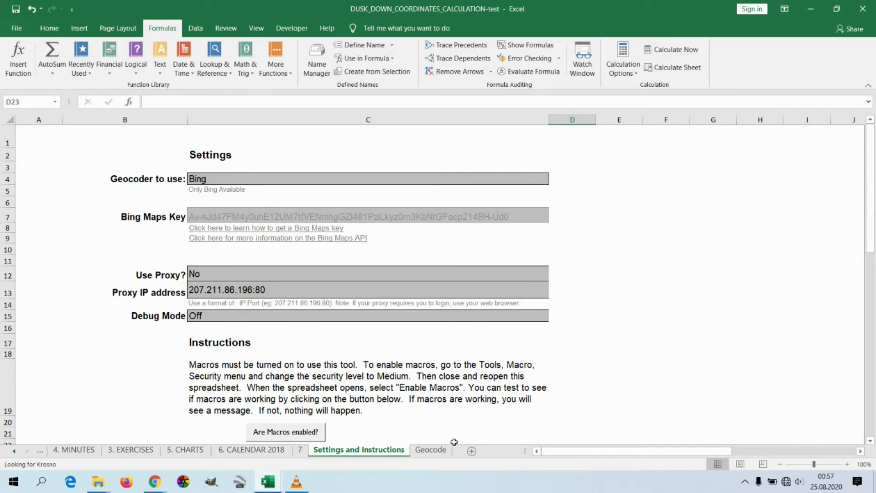
Step: On the copied Geocode sheet, assign this workbook's own geocodeSelectedRows macro to the "Geocode selected rows" button
left_click(433, 451)
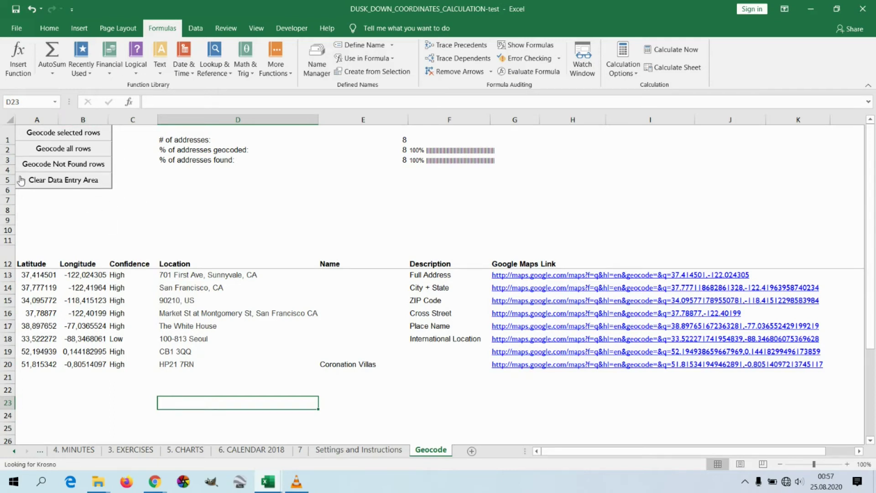
left_click(134, 206)
left_click(77, 135, "ctrl")
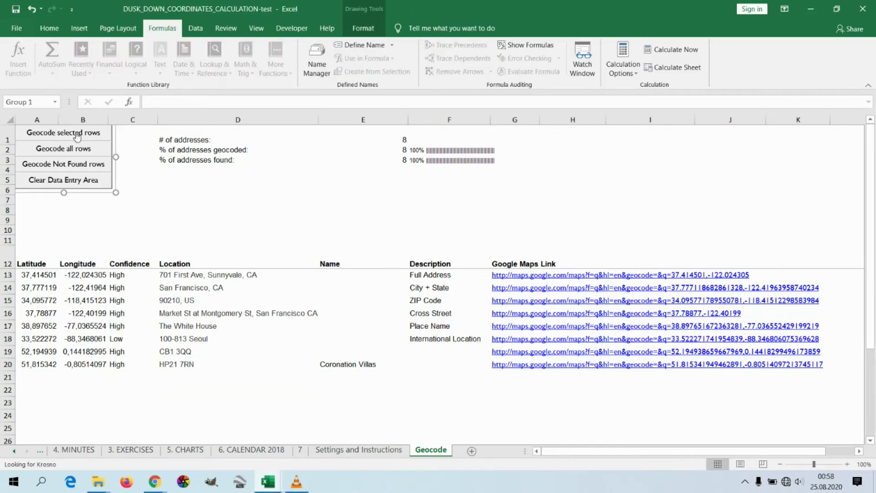
left_click(71, 132, "ctrl")
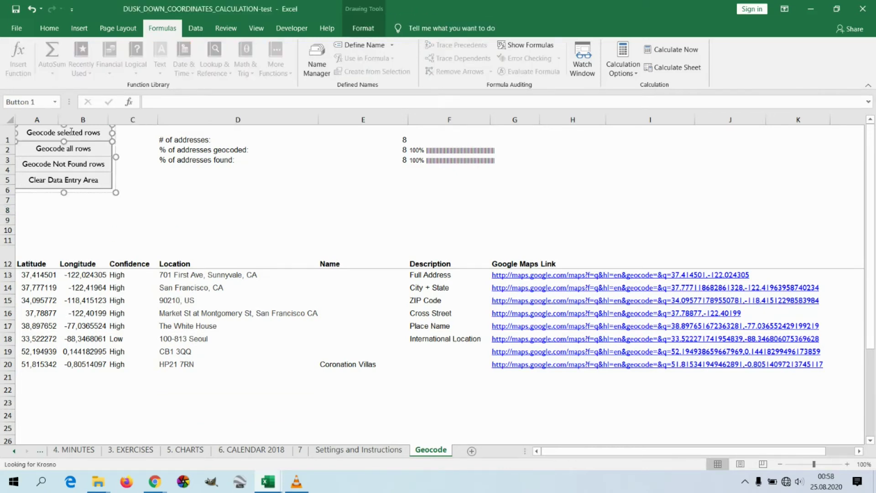
right_click(72, 132)
left_click(109, 225)
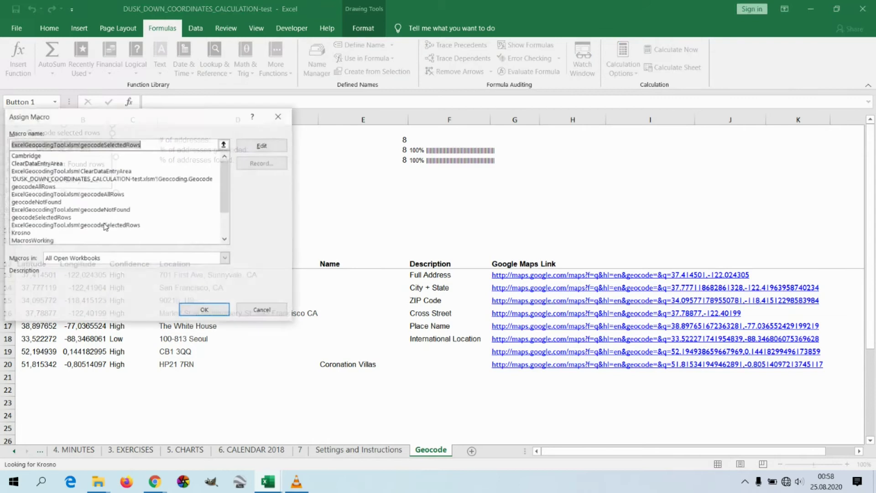
left_click_drag(142, 118, 524, 134)
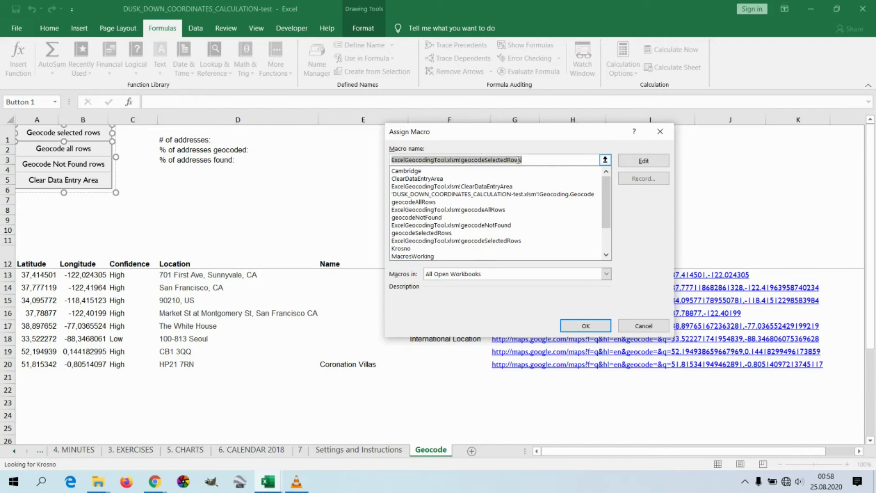
left_click(420, 234)
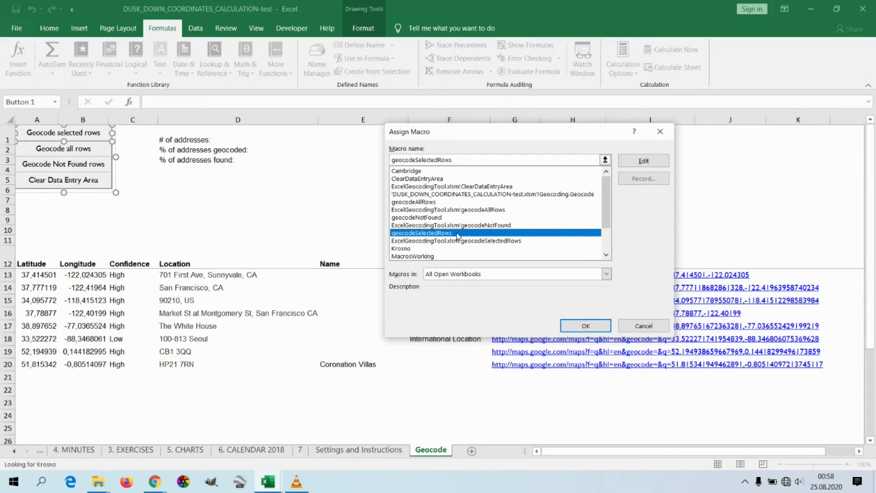
left_click(574, 321)
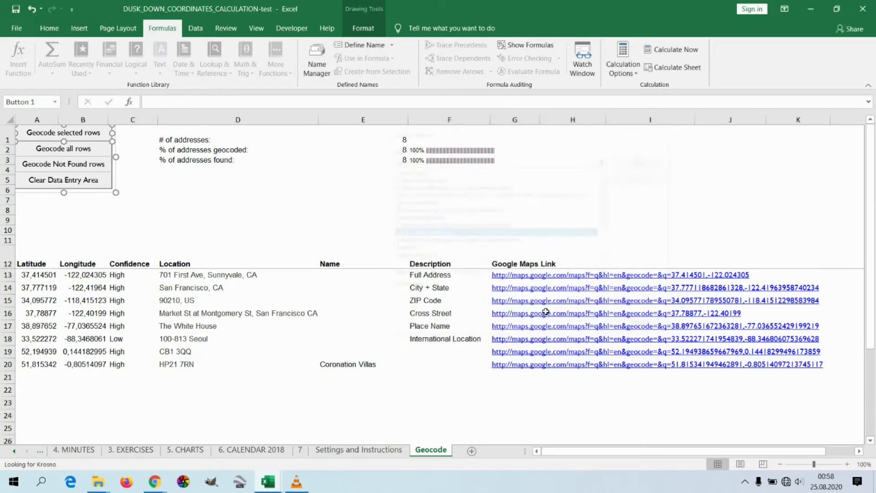
Step: Assign the workbook's own geocodeAllRows macro to the "Geocode all rows" button
left_click(184, 200)
left_click(85, 146, "ctrl")
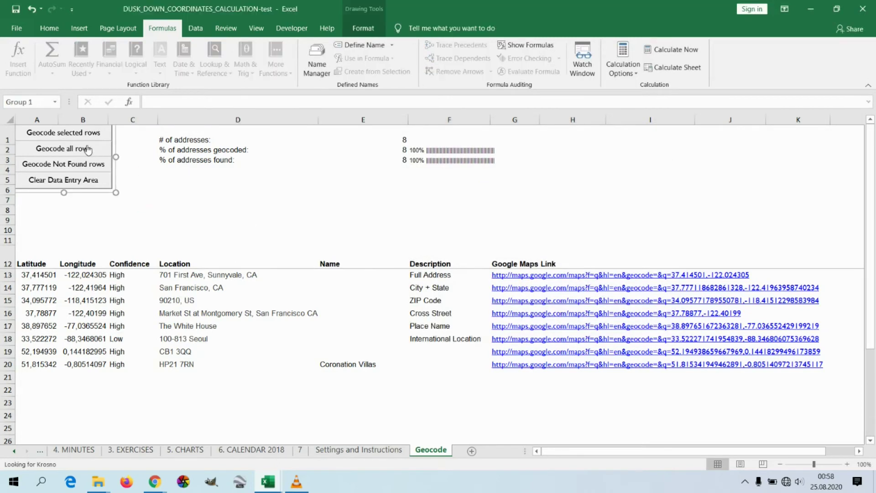
right_click(85, 147)
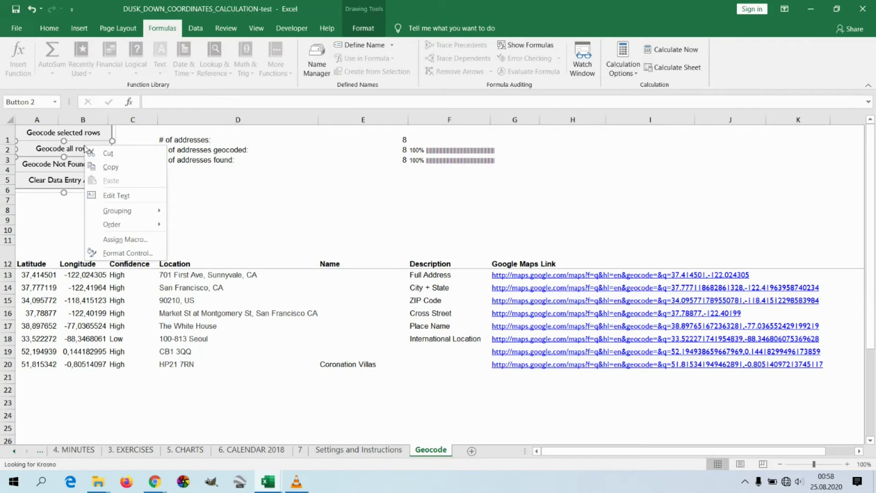
left_click(113, 239)
left_click_drag(97, 136, 439, 117)
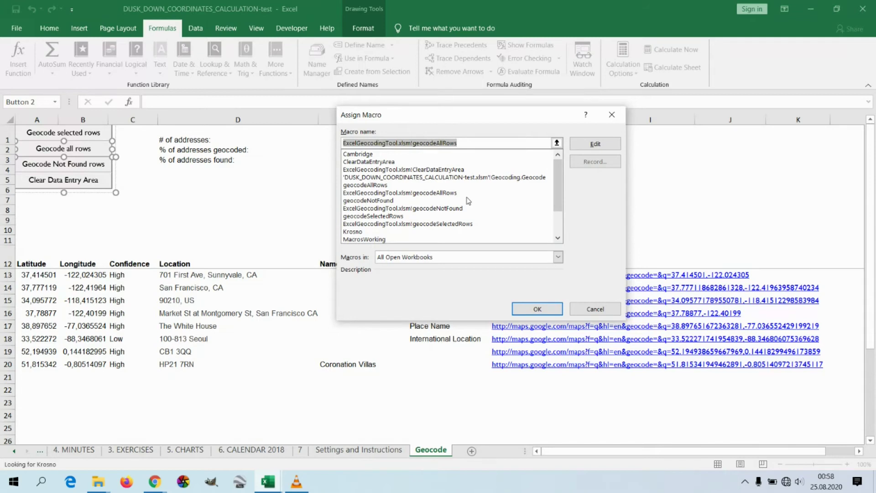
left_click(367, 185)
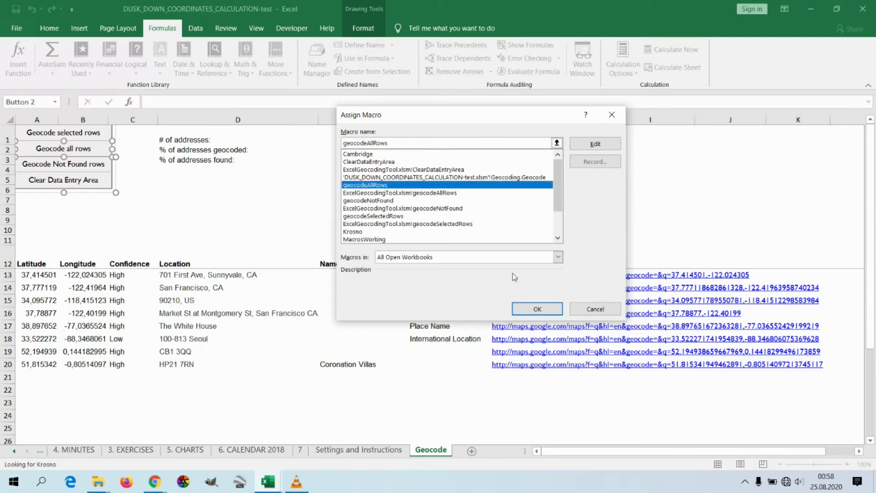
left_click(537, 309)
Step: Assign the workbook's own geocodeNotFound macro to the "Geocode Not Found rows" button
left_click(67, 165, "ctrl")
left_click(152, 188)
left_click(73, 165, "ctrl")
right_click(76, 165)
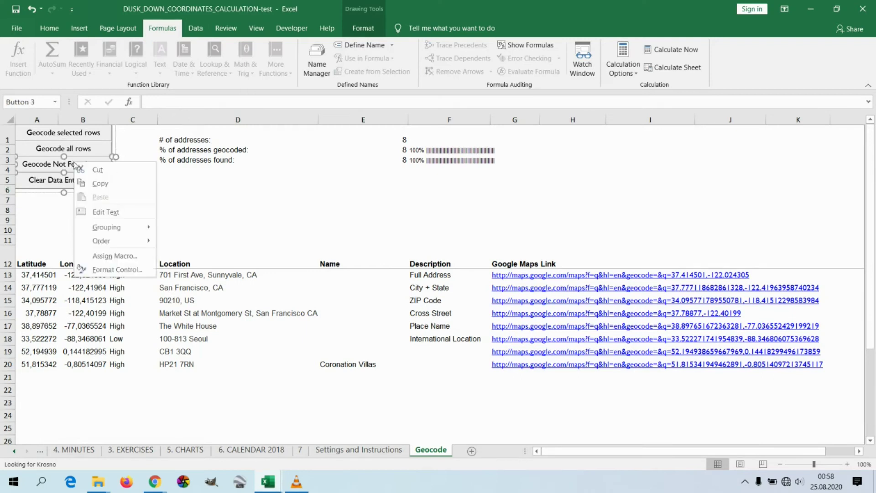
left_click(114, 256)
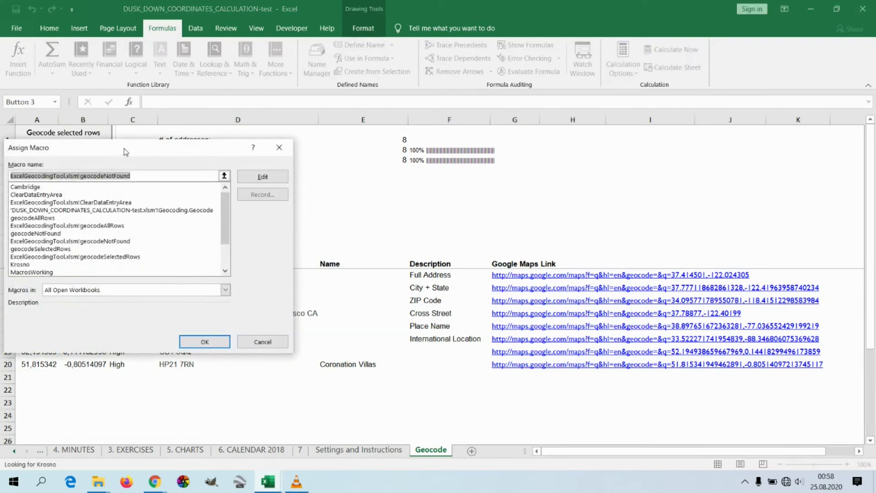
left_click_drag(126, 152, 520, 147)
left_click(444, 228)
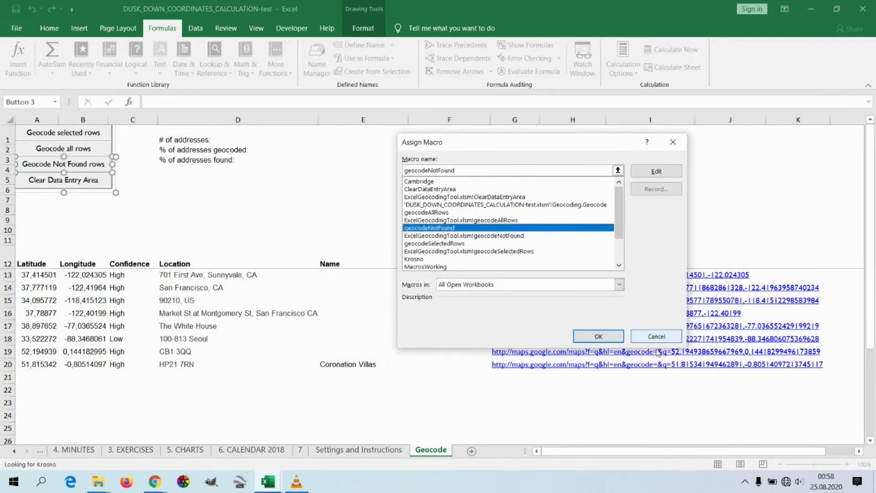
left_click(598, 336)
Step: Assign the workbook's own ClearDataEntryArea macro to the "Clear Data Entry Area" button and deselect the button
left_click(205, 226)
left_click(78, 180, "ctrl")
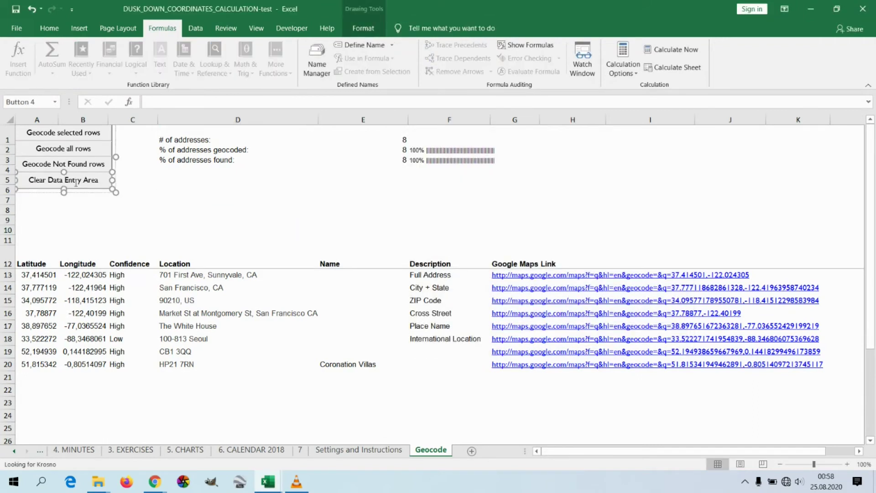
right_click(76, 182)
left_click(114, 275)
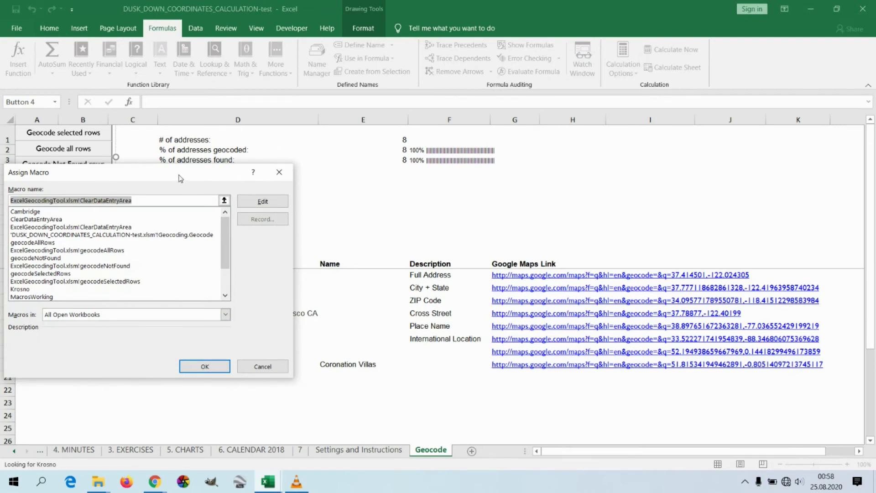
left_click_drag(179, 177, 531, 120)
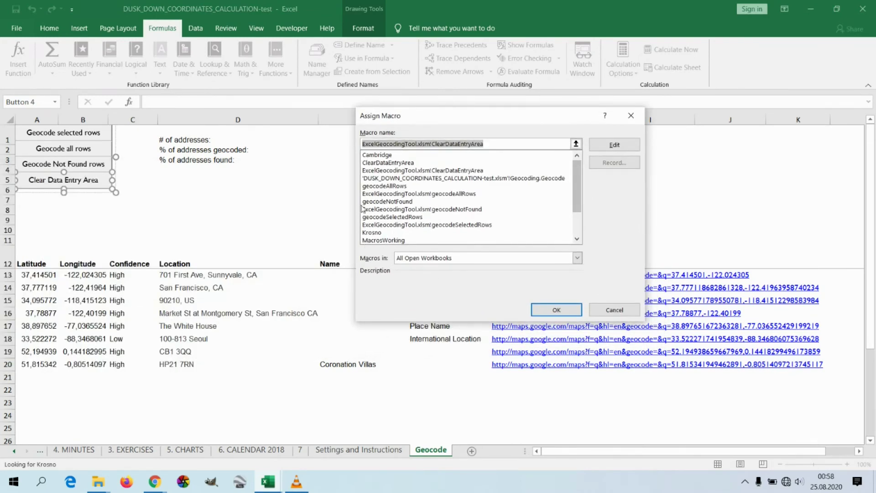
left_click(383, 163)
left_click(557, 311)
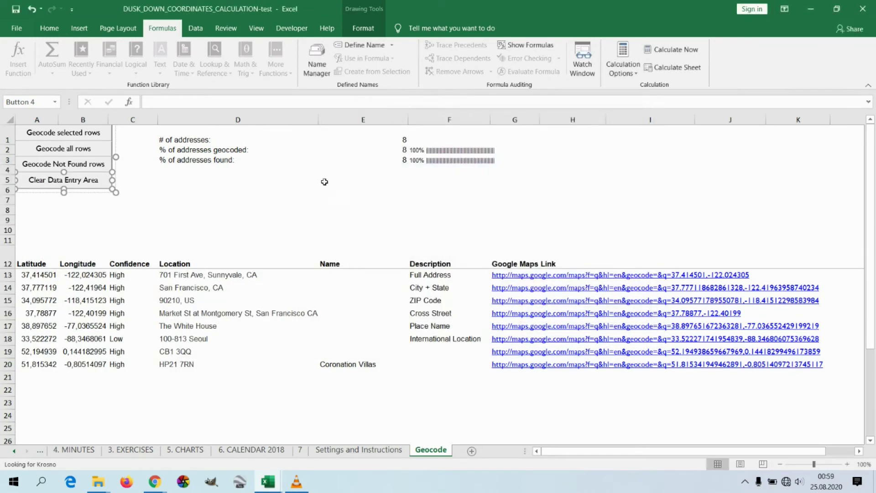
left_click(301, 180)
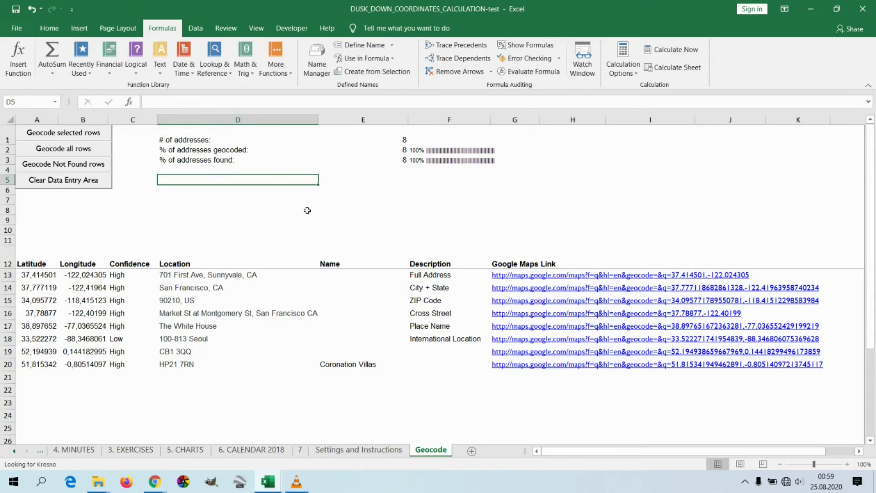
Step: Clear the Geocode sheet's data entry area and enter Krosno as the first location in D13
left_click(256, 391)
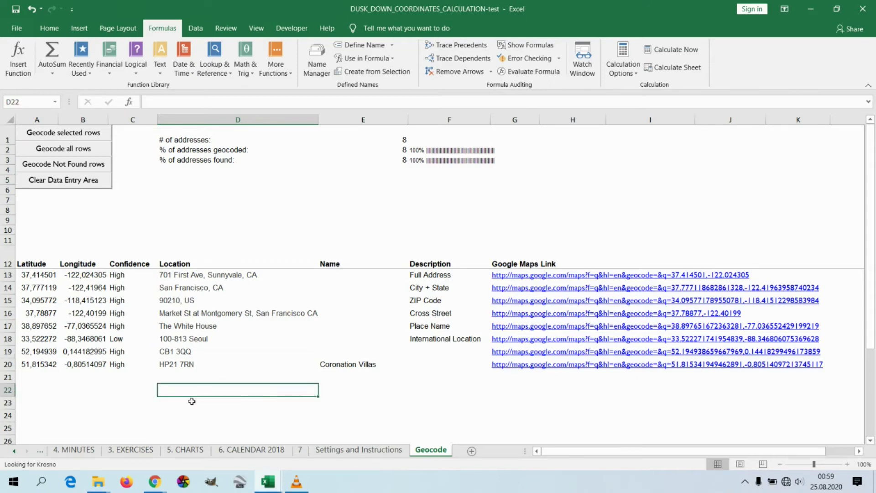
left_click(59, 181)
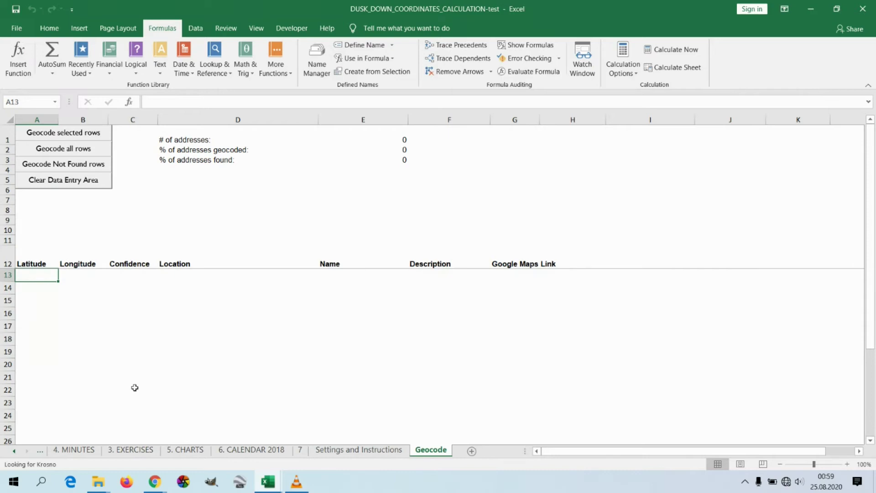
double_click(172, 277)
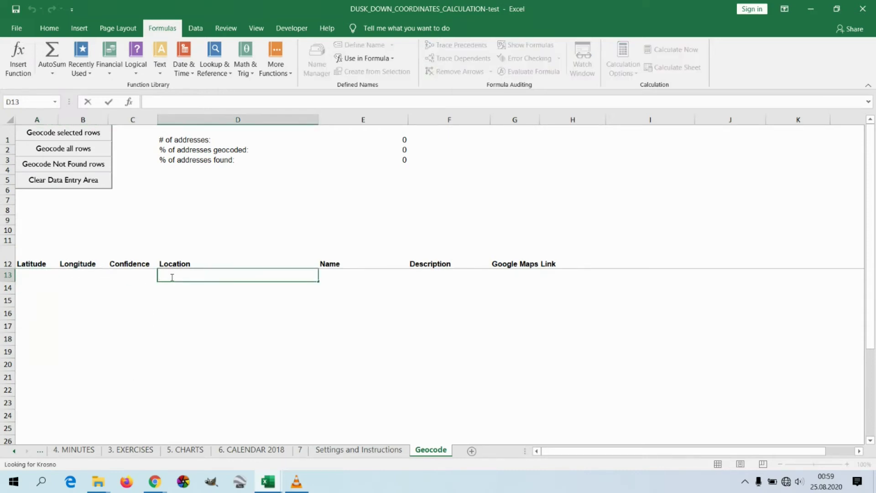
type("Krosno")
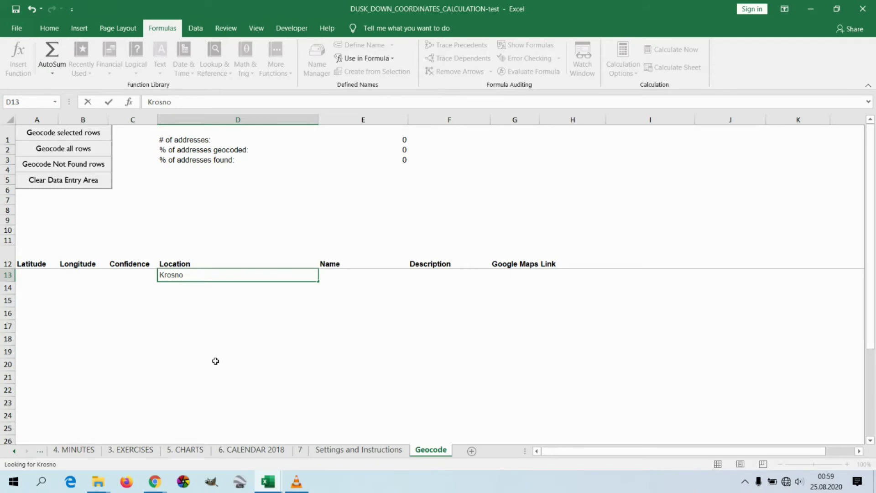
key("Return")
Step: Check the formula behind the geocoded percentage in F2 and geocode only the selected Krosno row
left_click(233, 317)
left_click(170, 275)
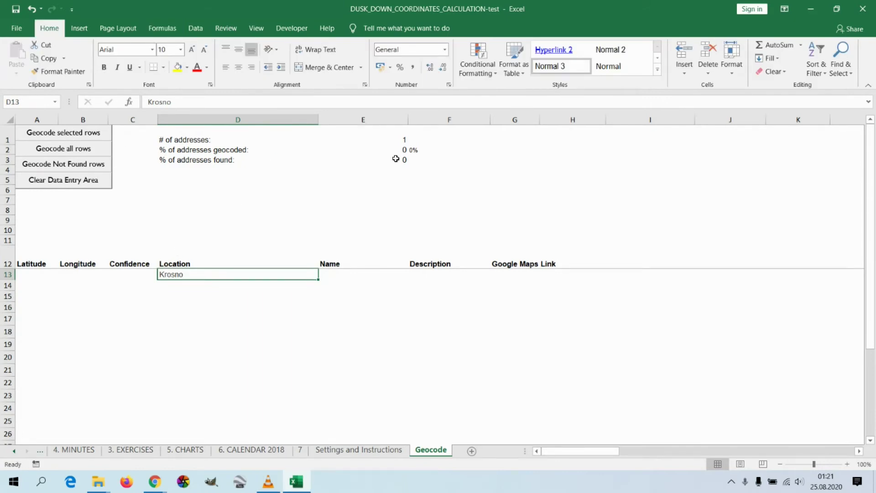
left_click(413, 149)
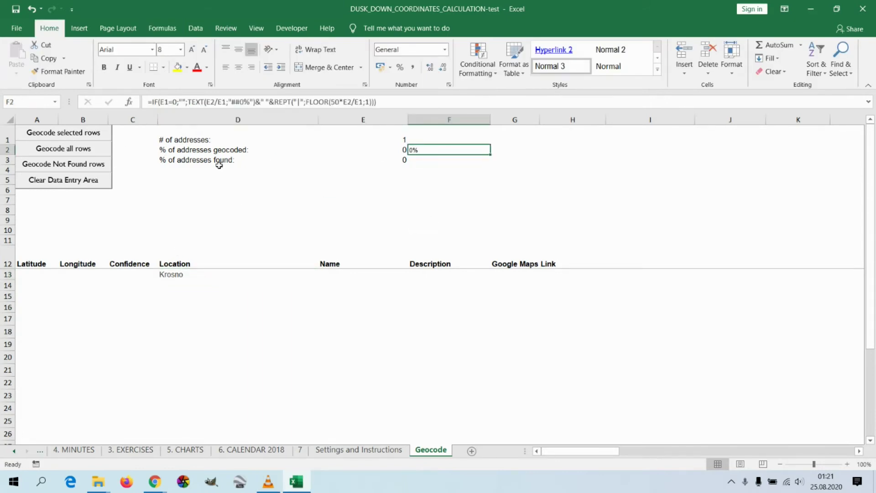
left_click(185, 277)
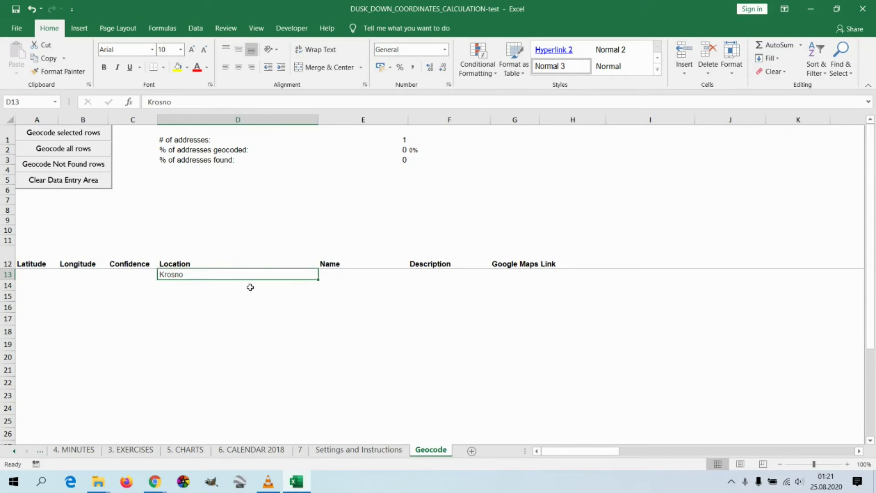
left_click(59, 137)
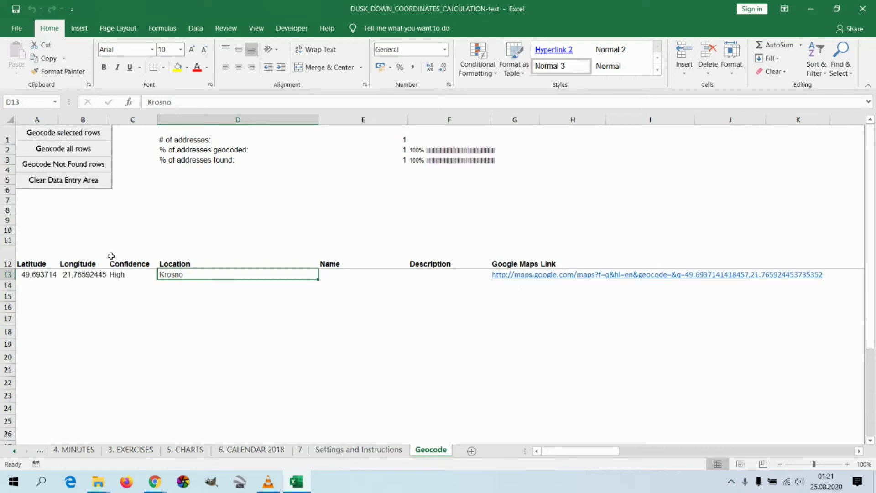
Step: Add Krakow, New York, Toronto and Manaus to the Location column in D14:D17
double_click(175, 286)
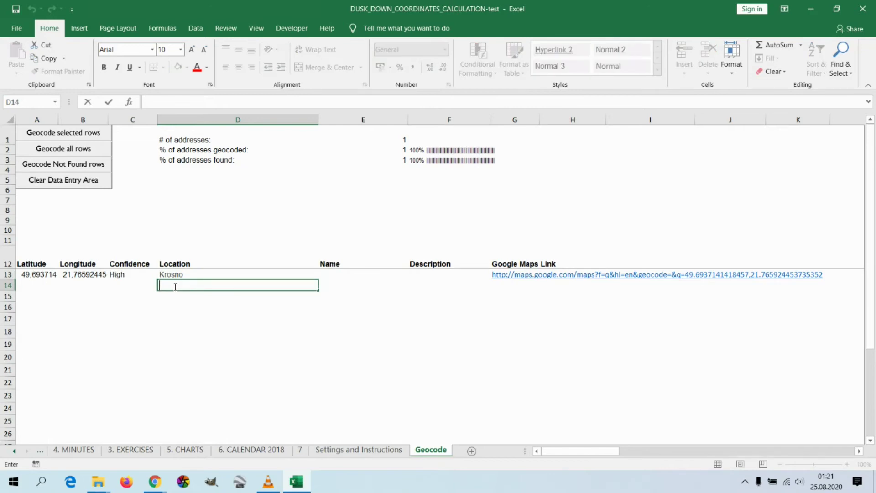
type("Kraków")
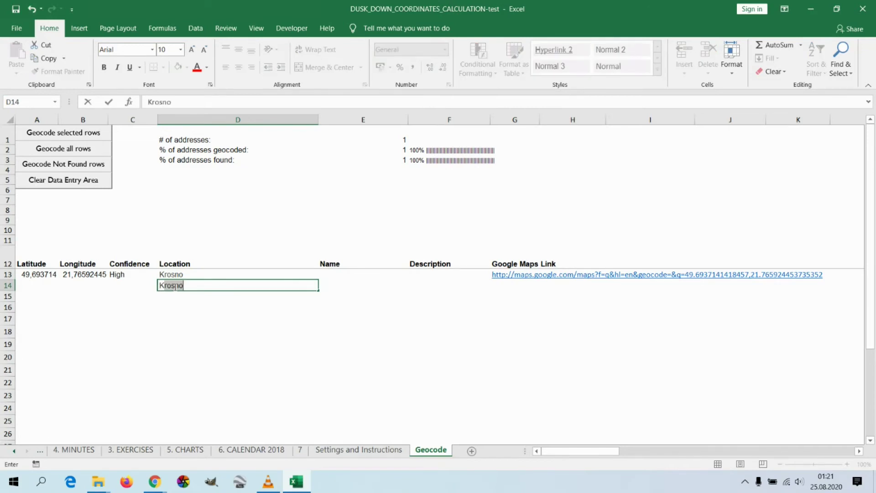
key("Return")
type("New Y")
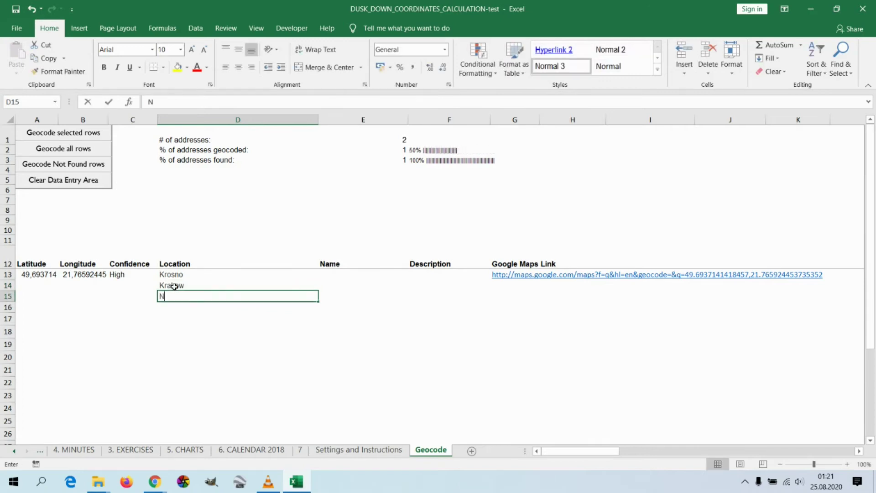
key("Return")
type("Toronto")
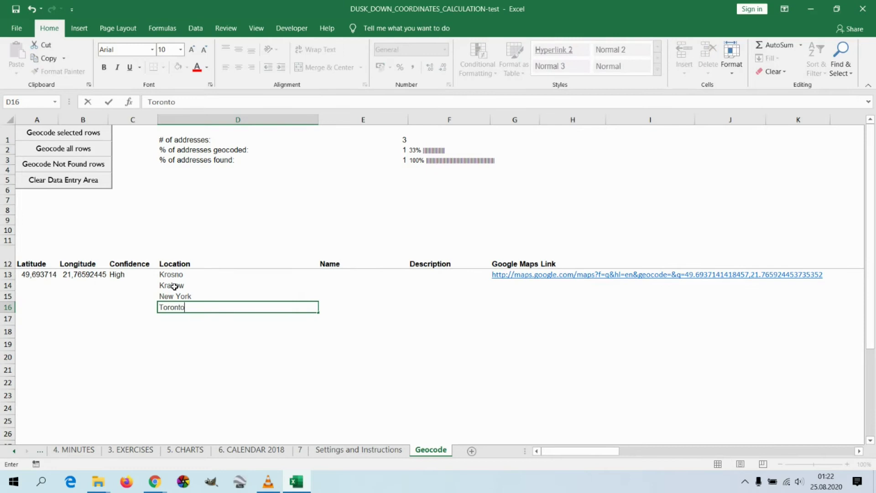
key("Return")
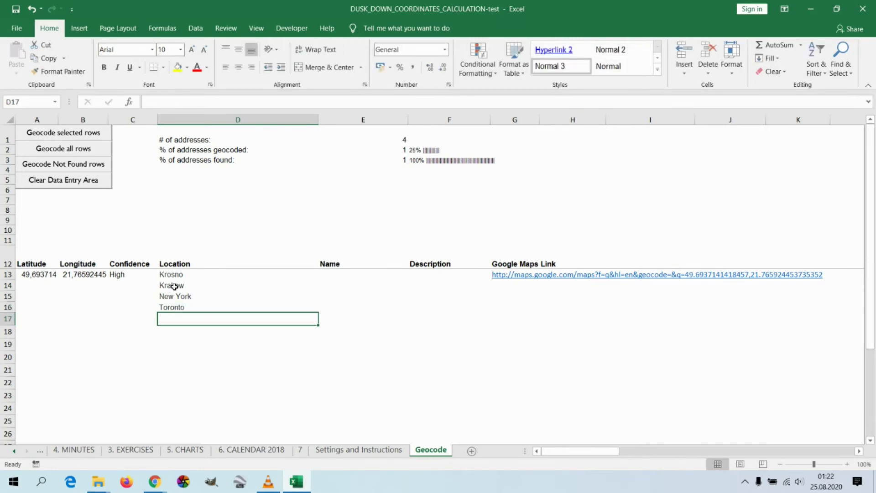
type("Manaus")
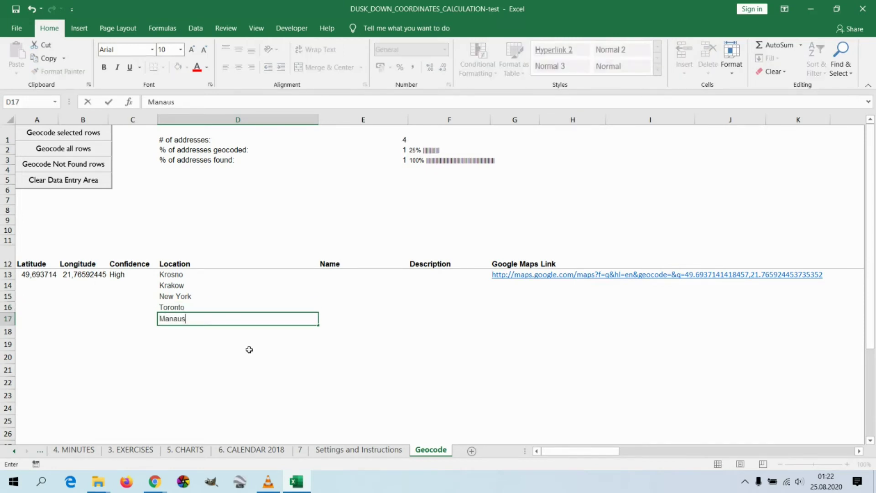
left_click(233, 357)
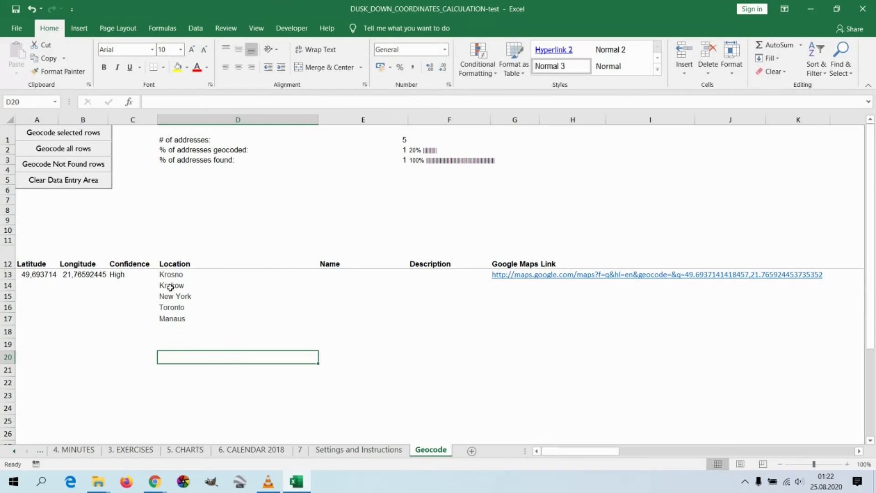
Step: Geocode all the listed rows, then clear the data entry area
left_click(70, 150)
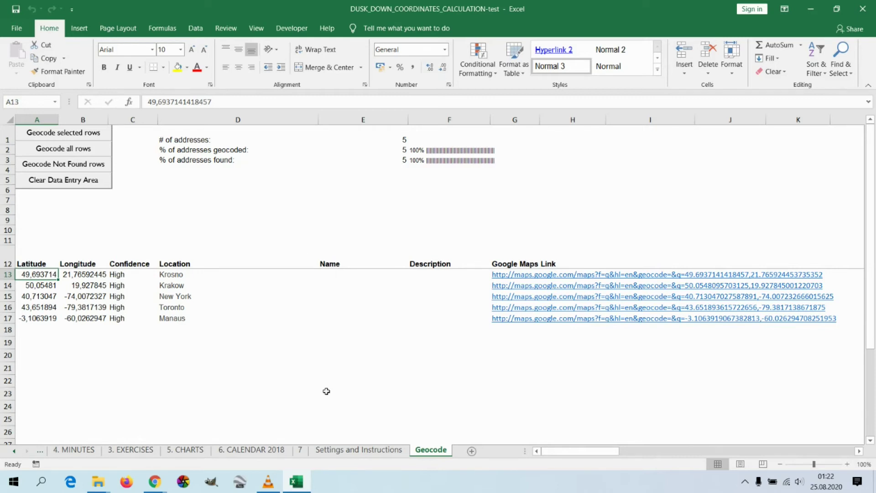
left_click(266, 356)
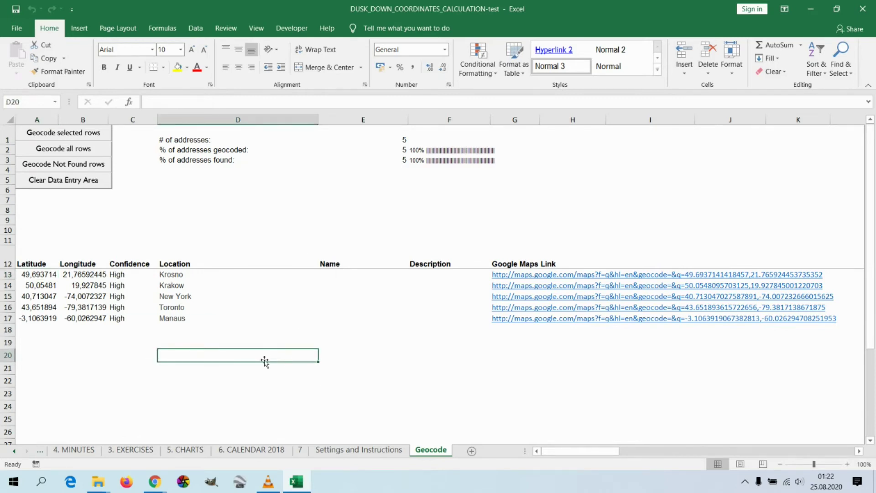
left_click(39, 184)
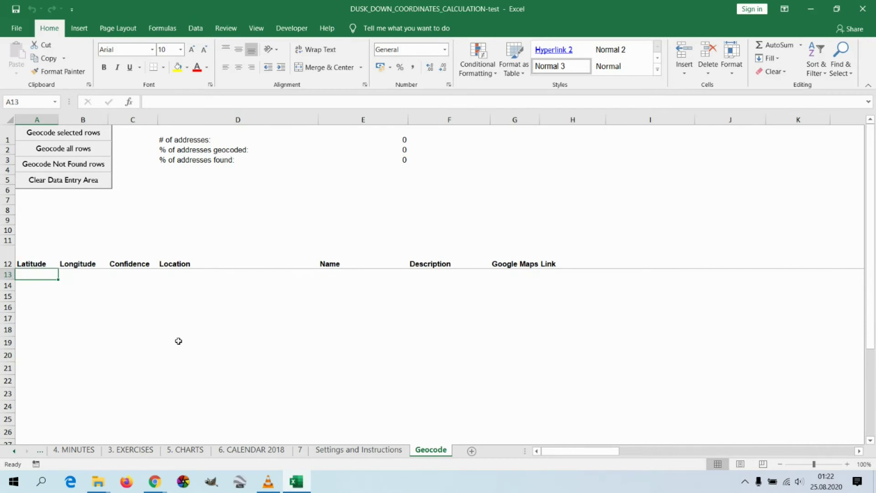
Step: On the 1. GENERAL sheet, replace the content of the Location cell C2 with the plain text Cambridge
left_click(39, 451)
left_click(37, 452)
left_click_drag(15, 124, 131, 136)
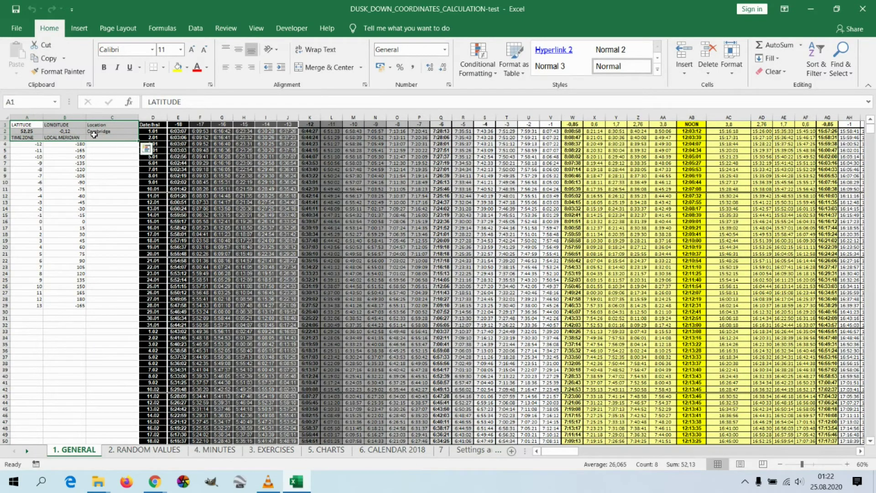
left_click(109, 133)
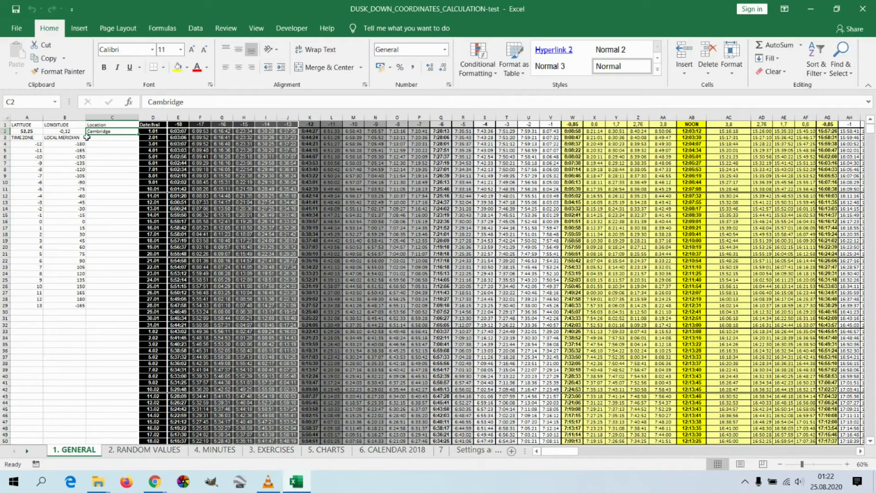
double_click(114, 132)
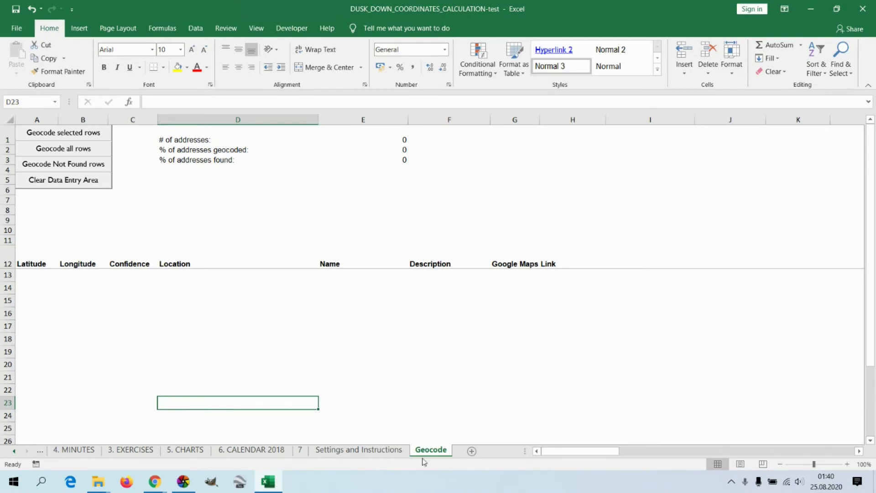
left_click(40, 451)
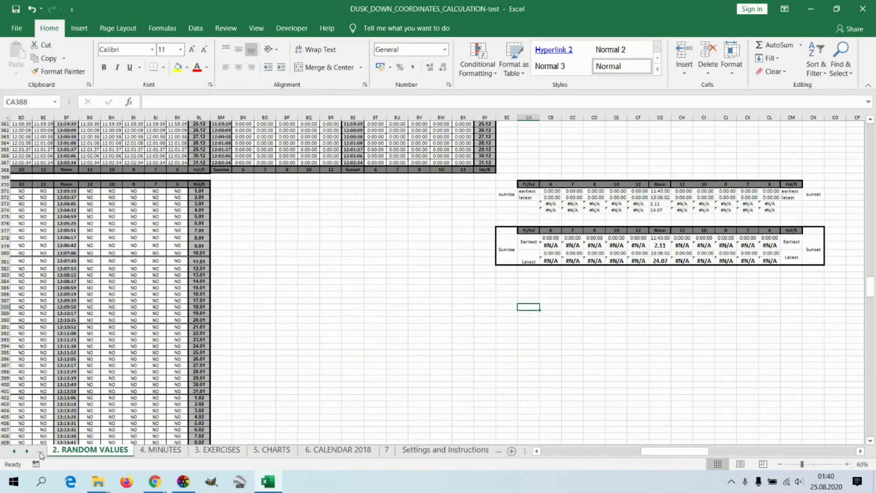
left_click(40, 451)
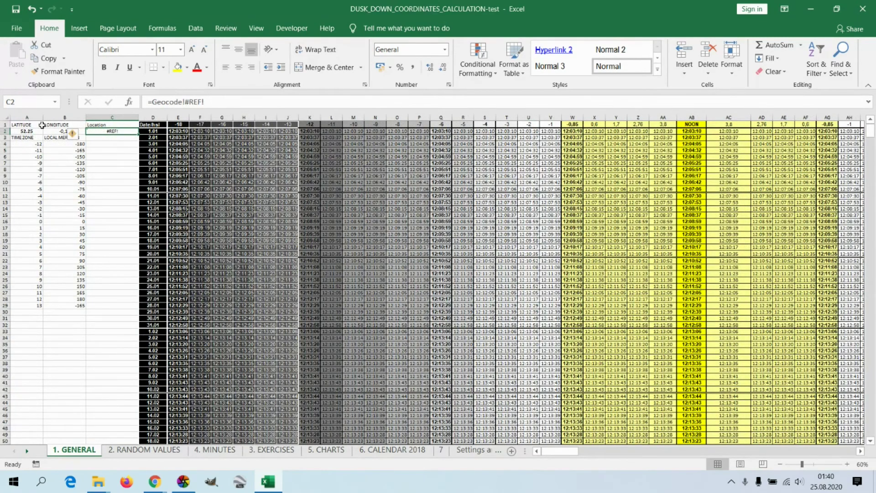
key("F2")
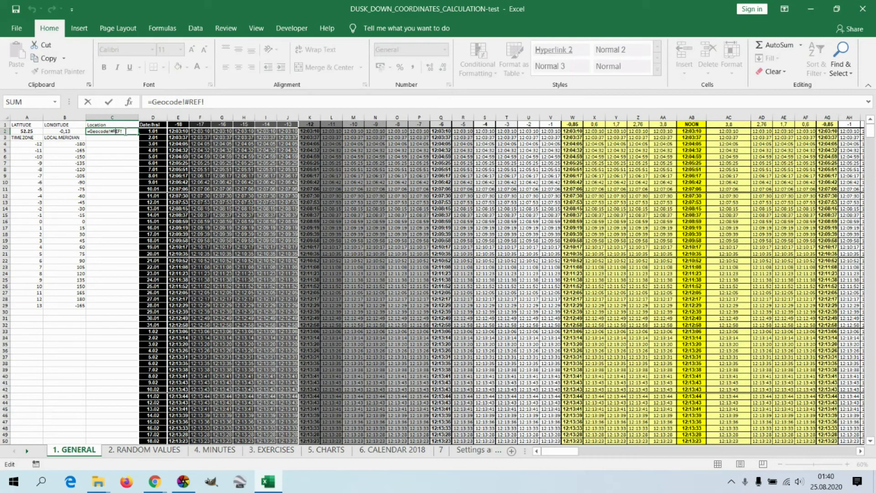
type("Cambridge")
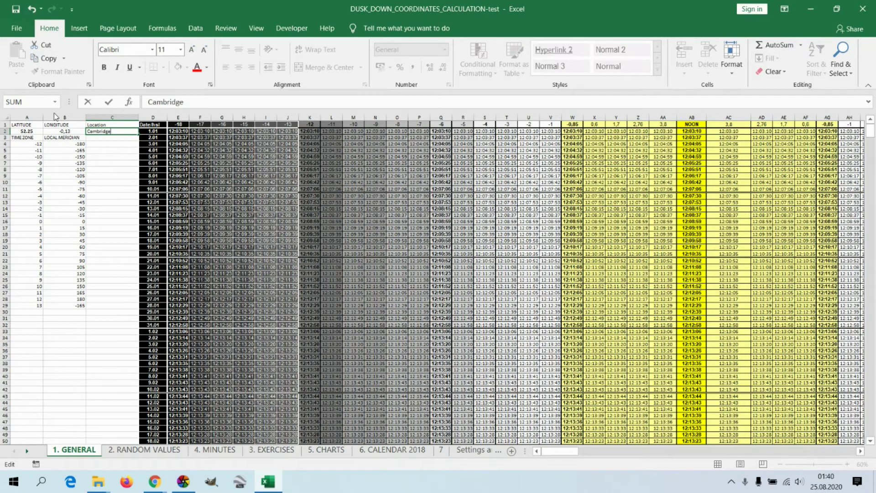
left_click(112, 163)
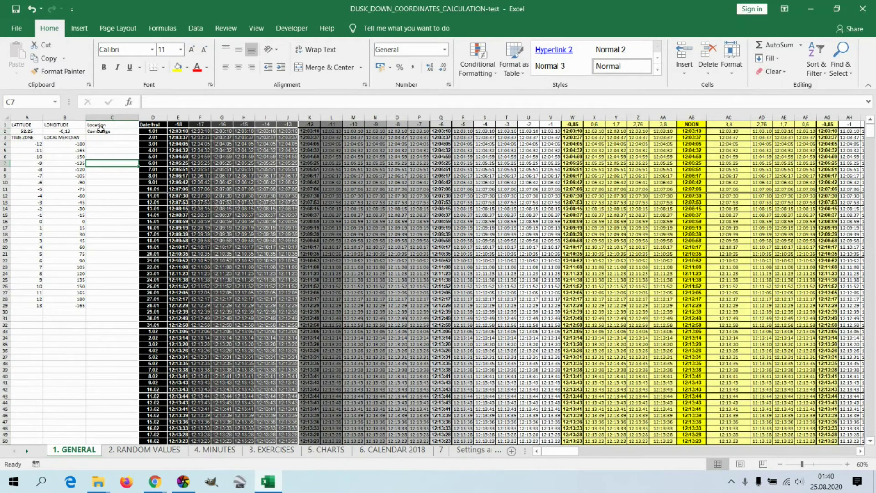
left_click(96, 145)
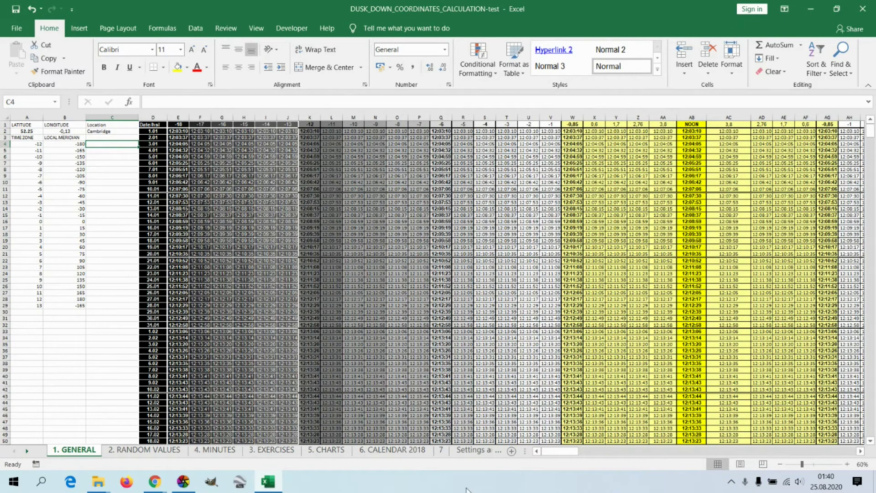
Step: On the Geocode sheet, link the Location cell D13 to the 1. GENERAL sheet with ='1. GENERAL'!C2
left_click(473, 450)
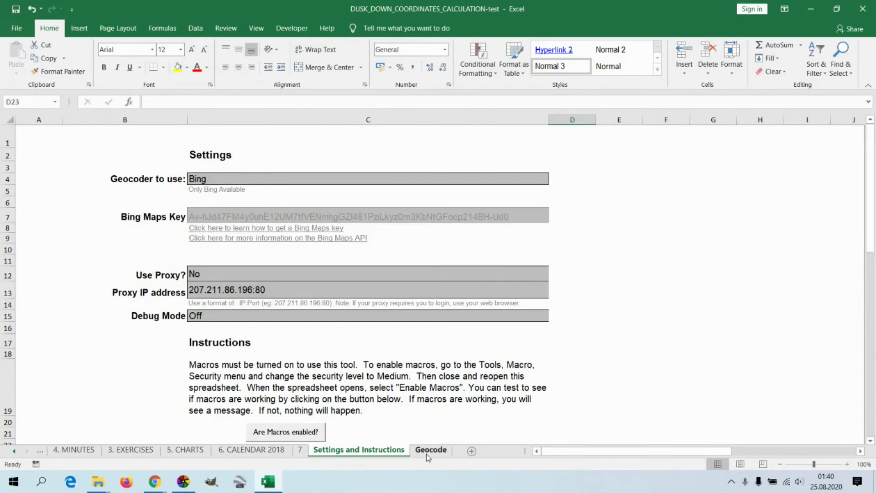
left_click(429, 450)
double_click(182, 276)
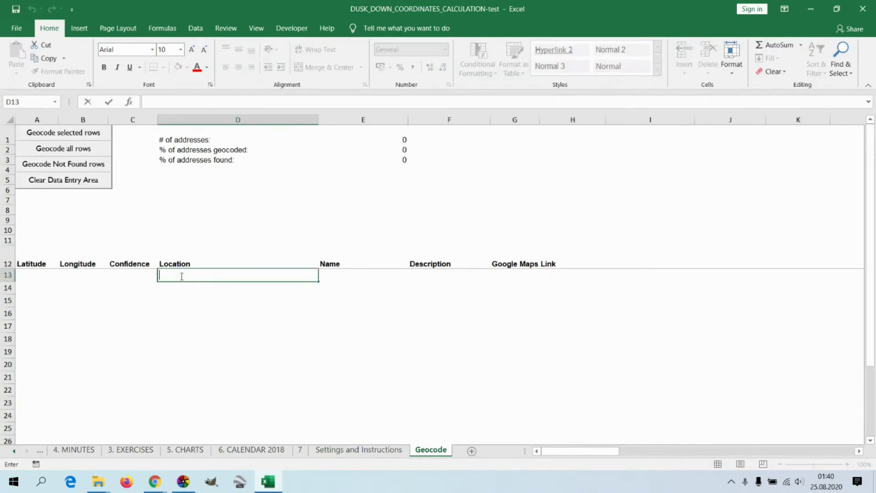
type("=")
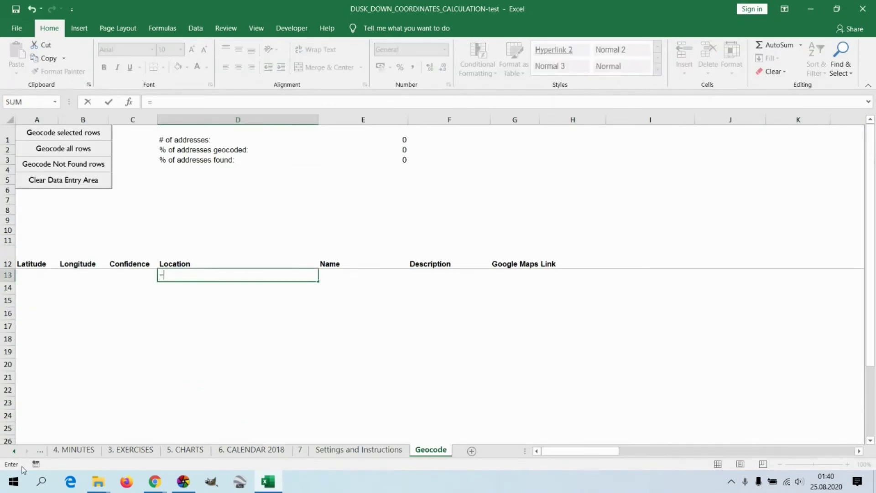
left_click(37, 448)
left_click(39, 450)
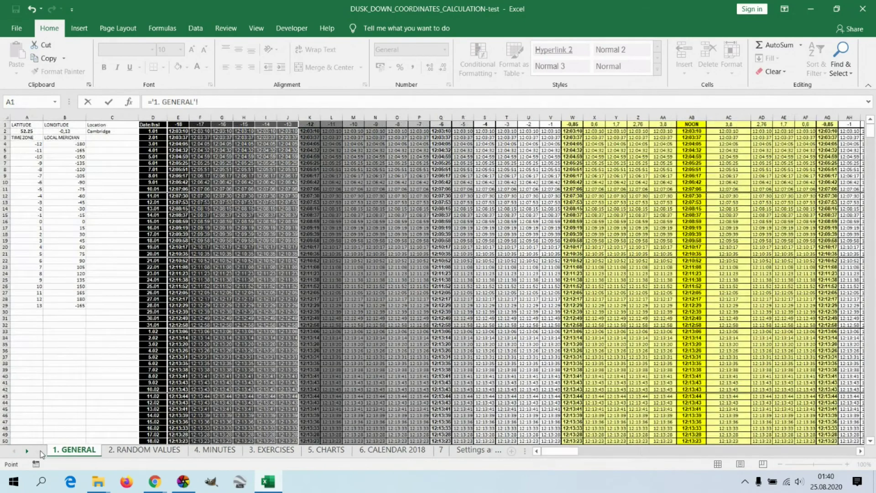
left_click(97, 132)
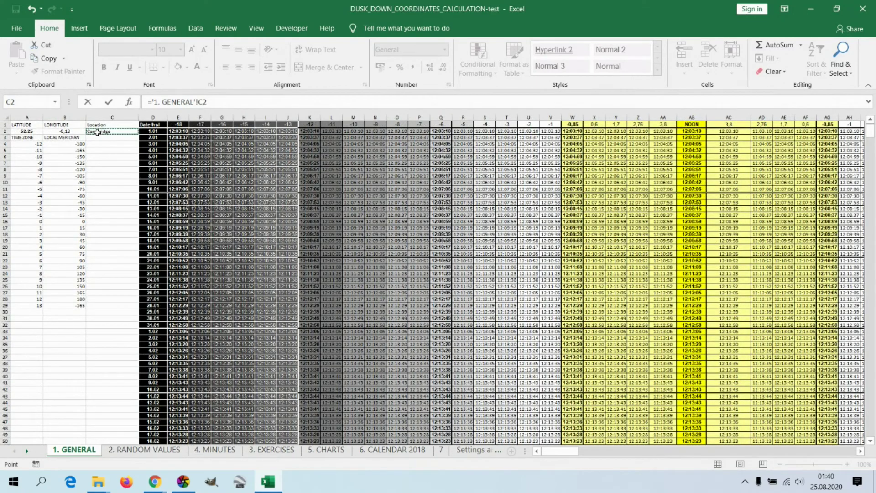
key("Return")
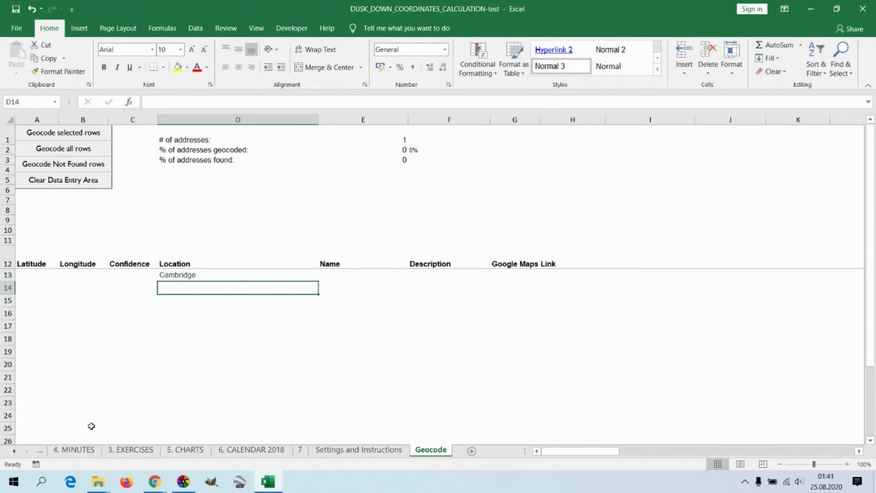
Step: On the 1. GENERAL sheet, link the Longitude cell B2 to the Geocode sheet with =Geocode!B13
left_click(64, 276)
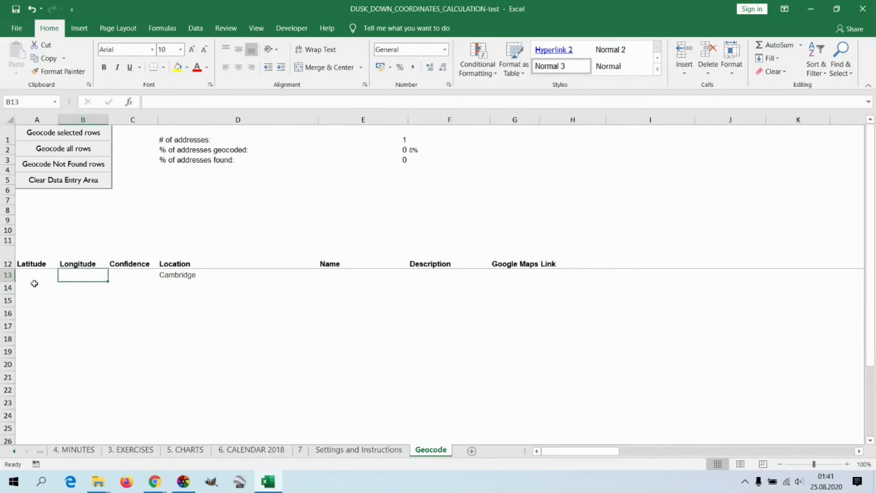
double_click(74, 277)
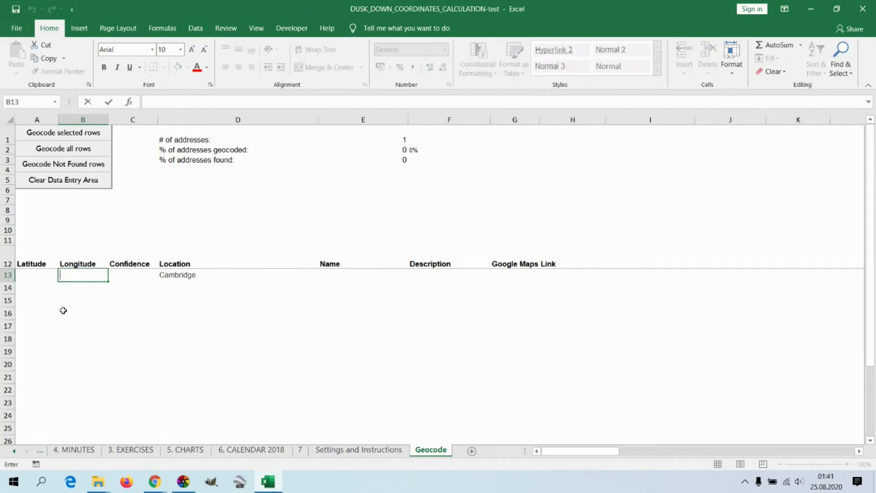
left_click(41, 451)
left_click(40, 451)
left_click(74, 449)
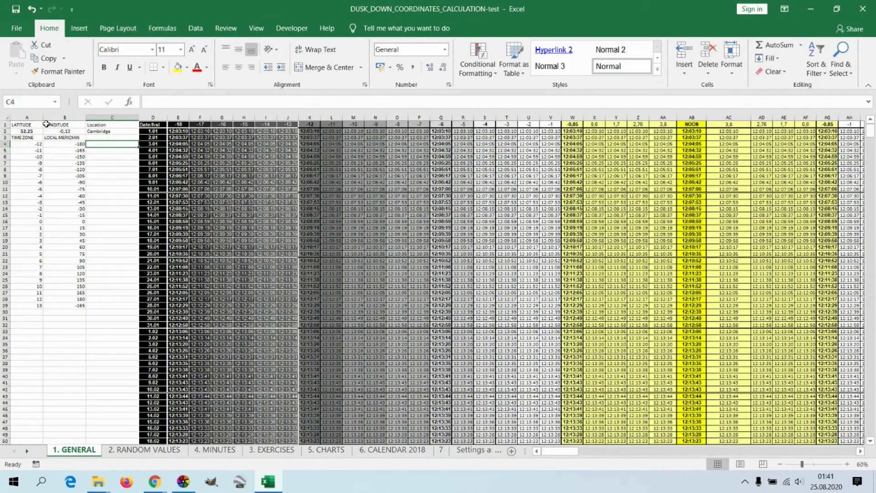
left_click(57, 131)
type("=")
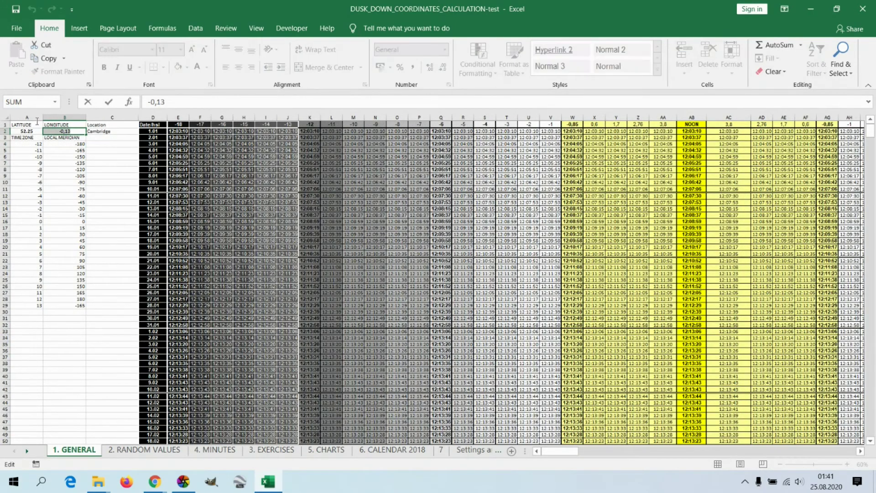
left_click(466, 449)
left_click(73, 276)
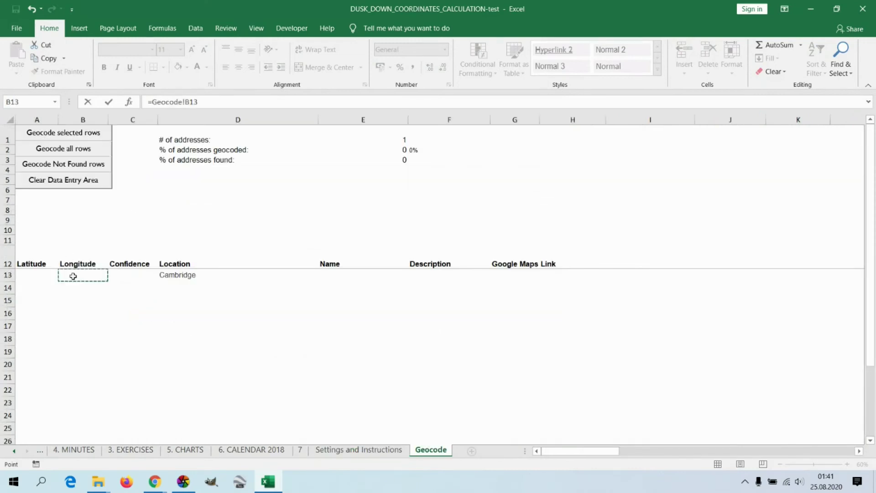
key("Return")
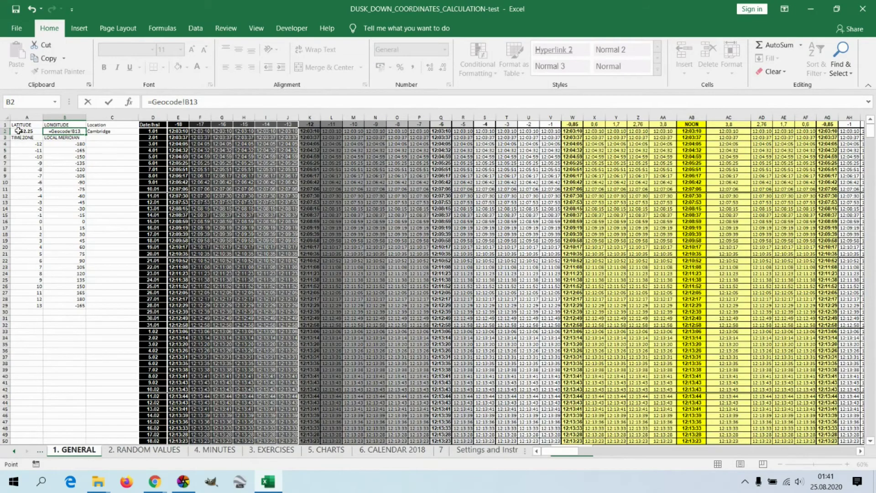
Step: Link the Latitude cell A2 on 1. GENERAL to the Geocode sheet with =Geocode!A13
left_click(27, 131)
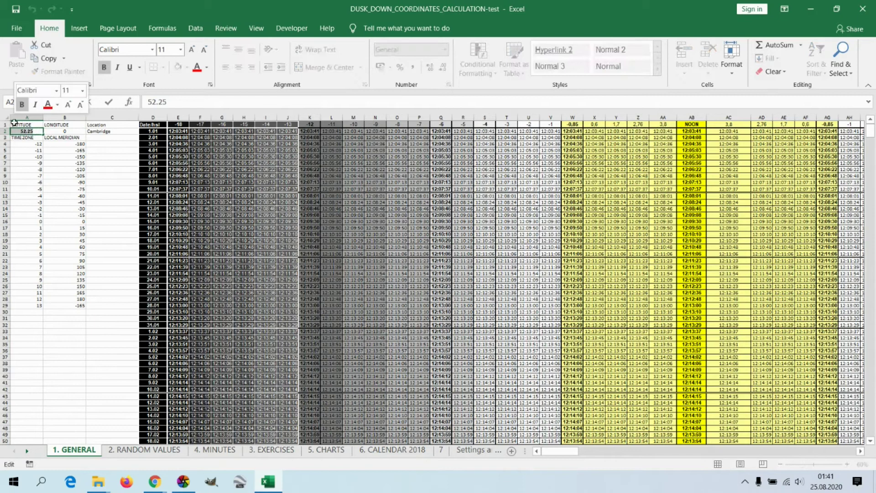
type("=")
left_click(475, 450)
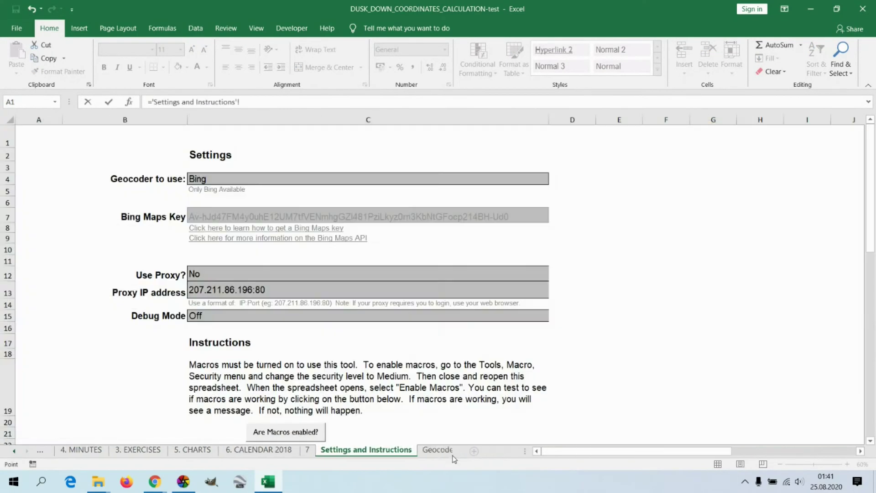
left_click(431, 450)
left_click(38, 276)
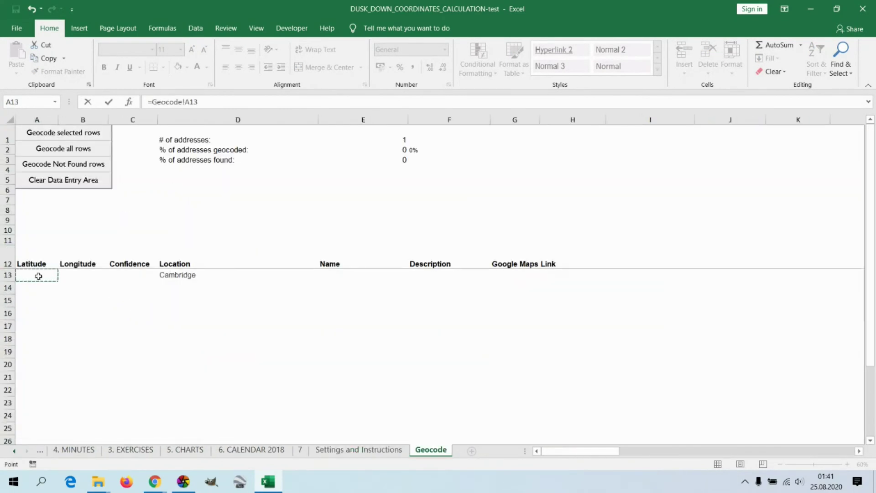
key("Return")
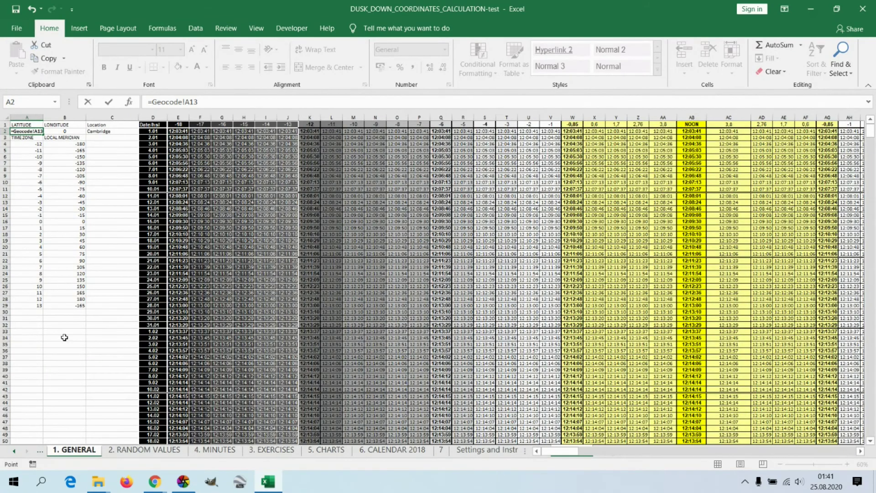
left_click(64, 337)
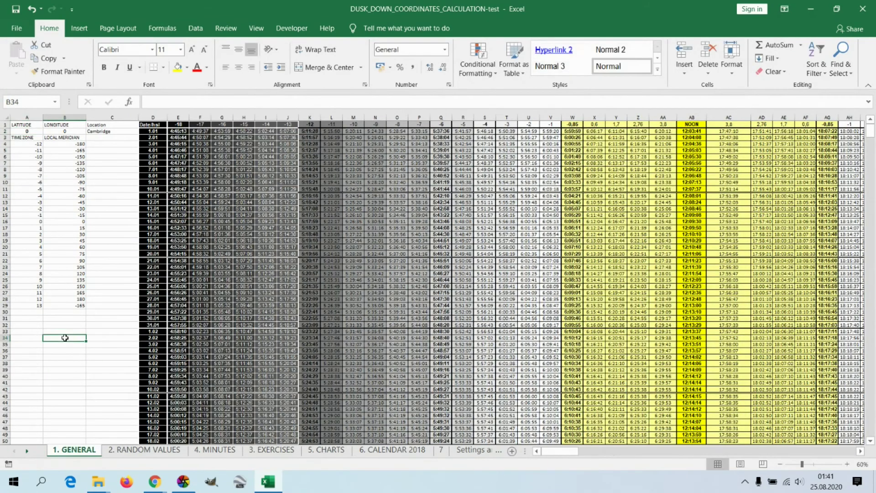
Step: Geocode only the Cambridge row 13 on the Geocode sheet, then return to 1. GENERAL to check the linked coordinates
left_click(96, 131)
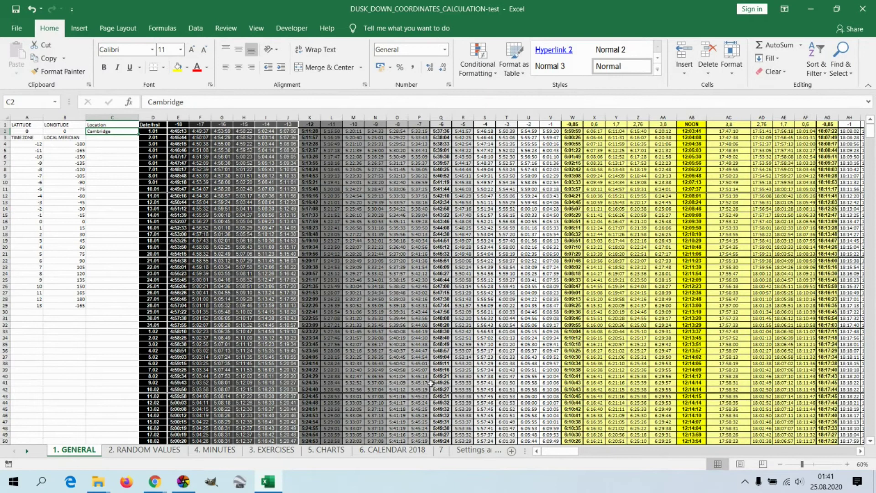
left_click(461, 450)
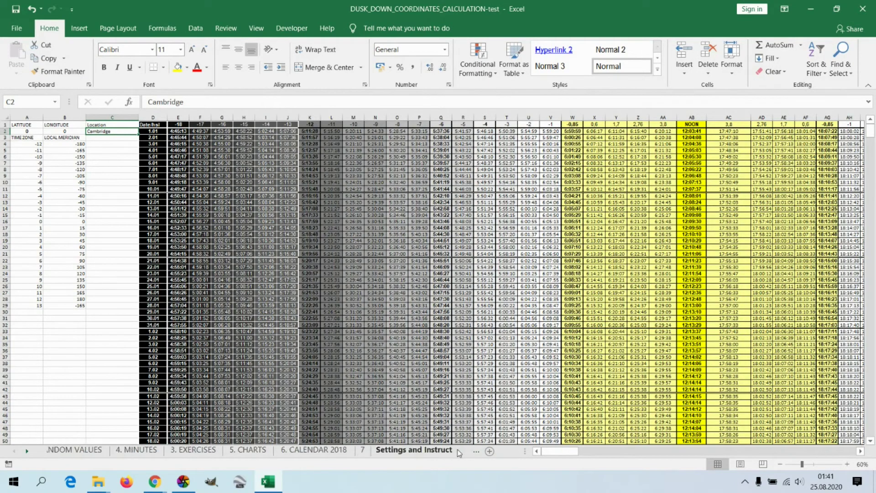
left_click(424, 452)
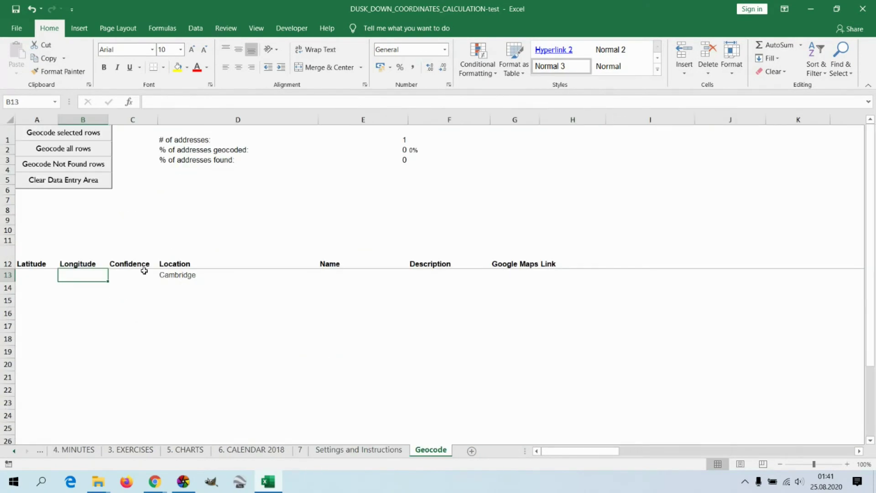
left_click(172, 276)
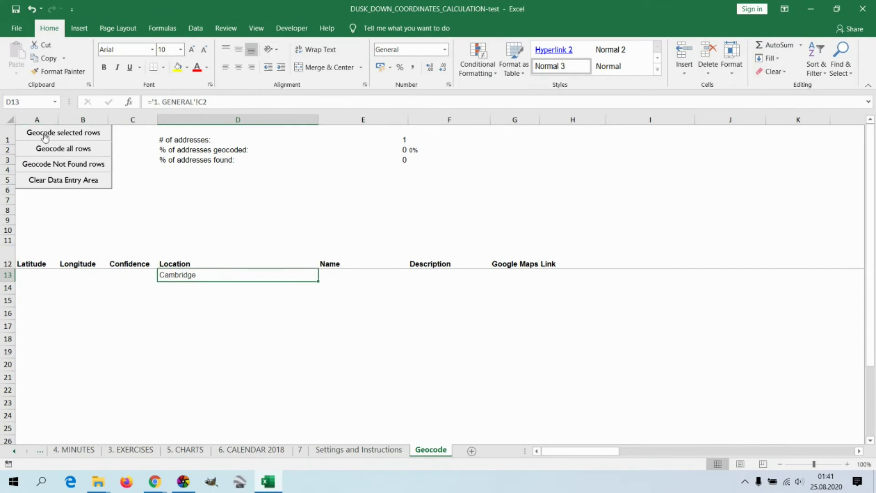
left_click(6, 274)
left_click(64, 133)
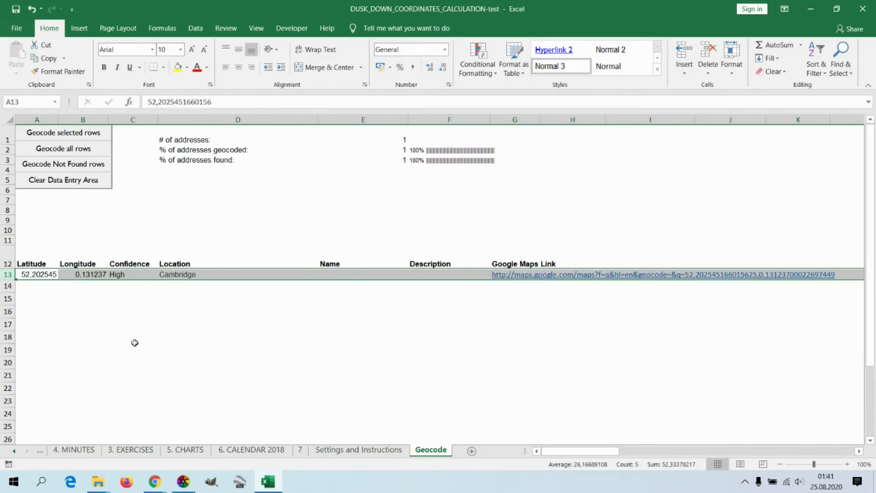
left_click(84, 314)
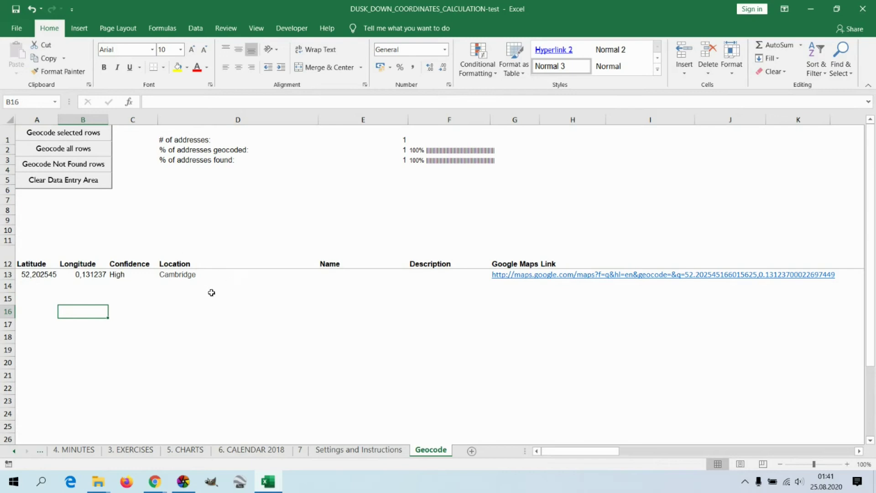
left_click(42, 451)
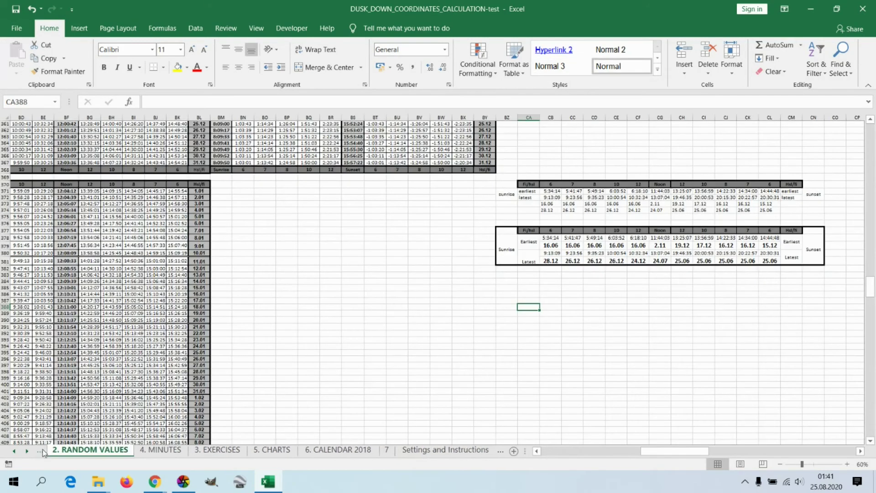
left_click(42, 451)
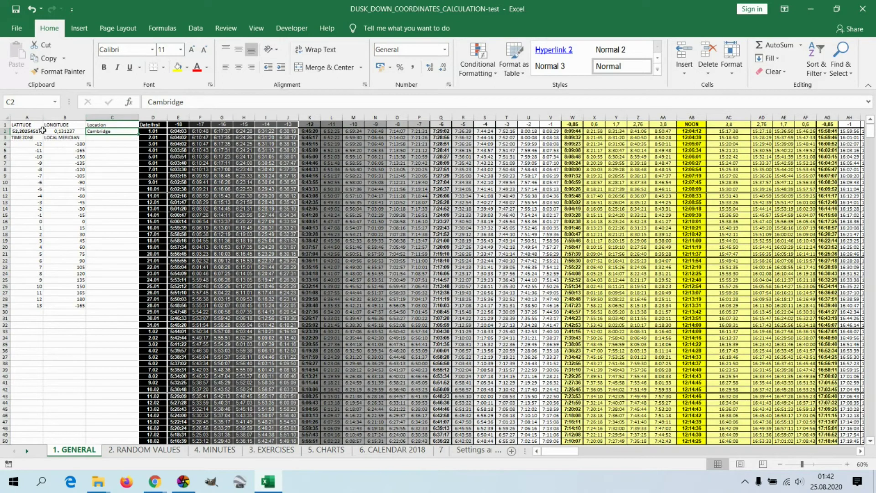
Step: Replace the location in cell C2 of 1. GENERAL with Exeter
left_click(115, 138)
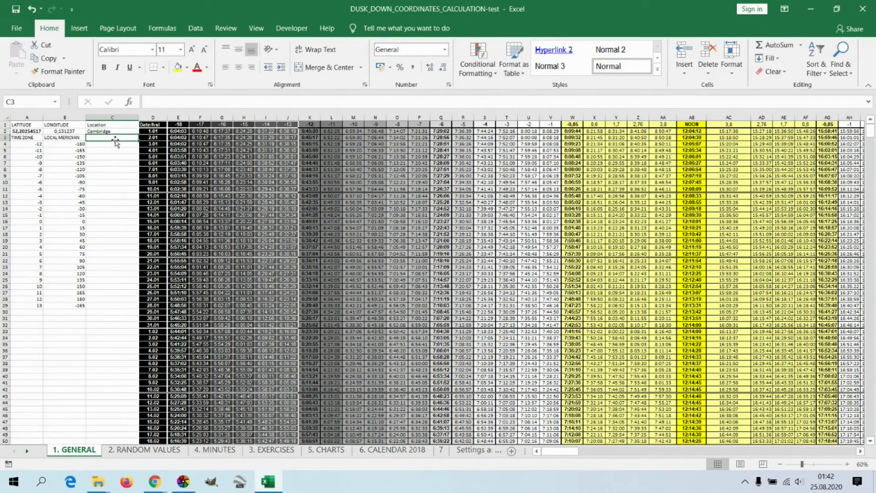
double_click(108, 131)
left_click_drag(107, 131, 83, 132)
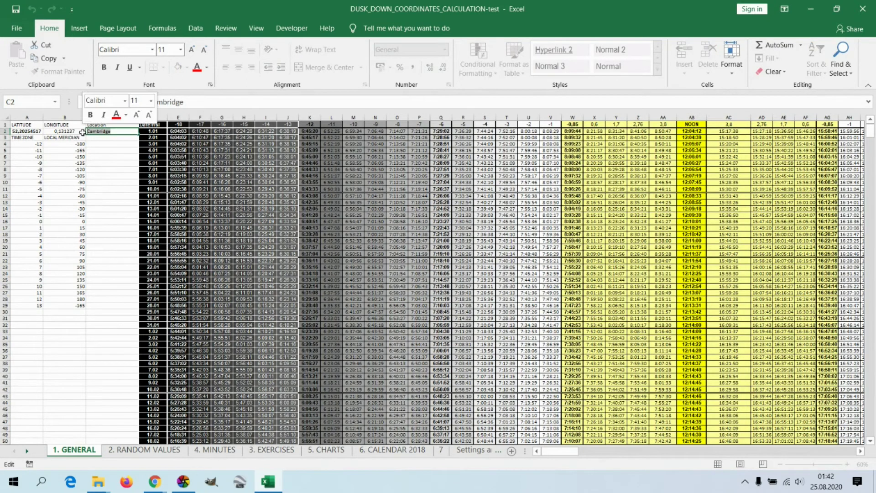
type("Exeter")
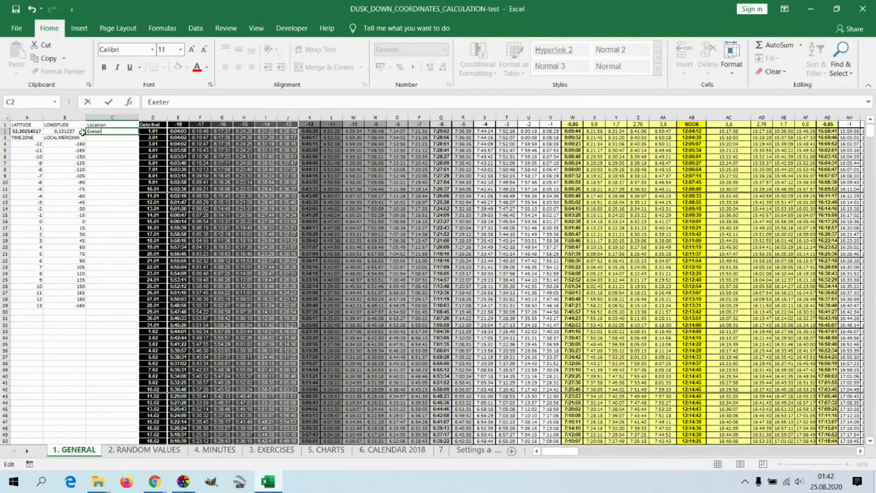
left_click(110, 156)
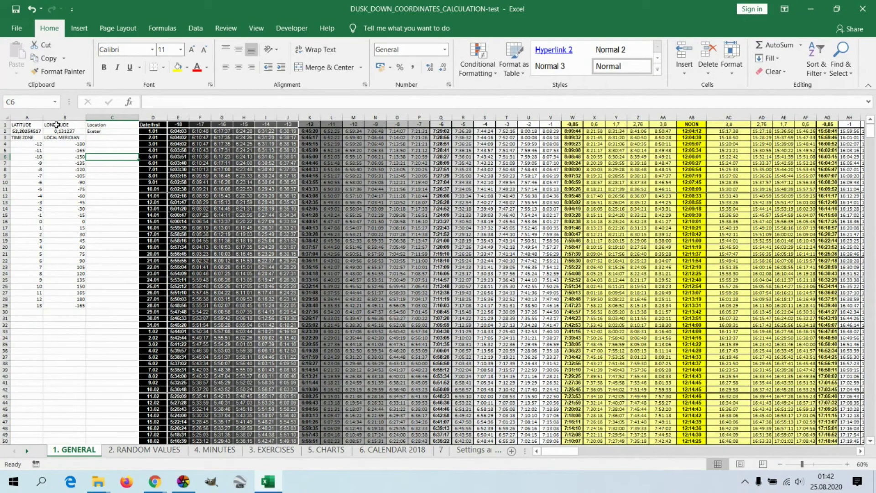
left_click(96, 131)
Step: Geocode all rows on the Geocode sheet for Exeter, then return to 1. GENERAL to check the coordinates
left_click(480, 453)
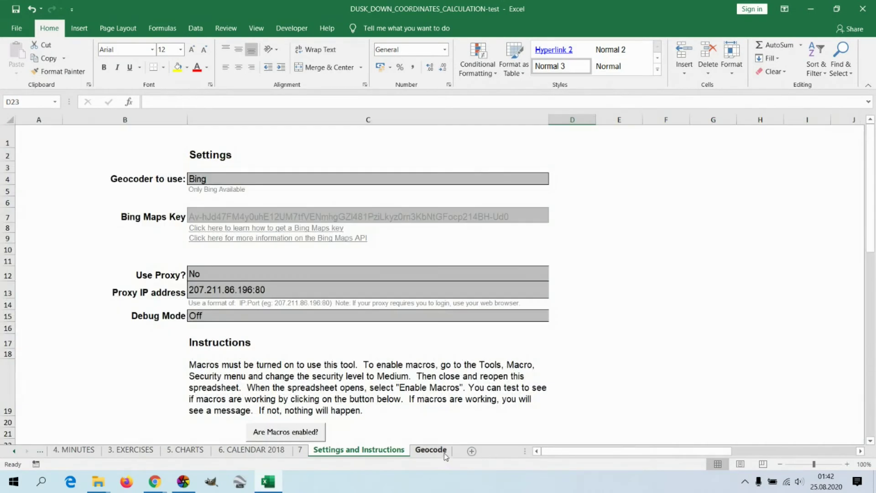
left_click(441, 451)
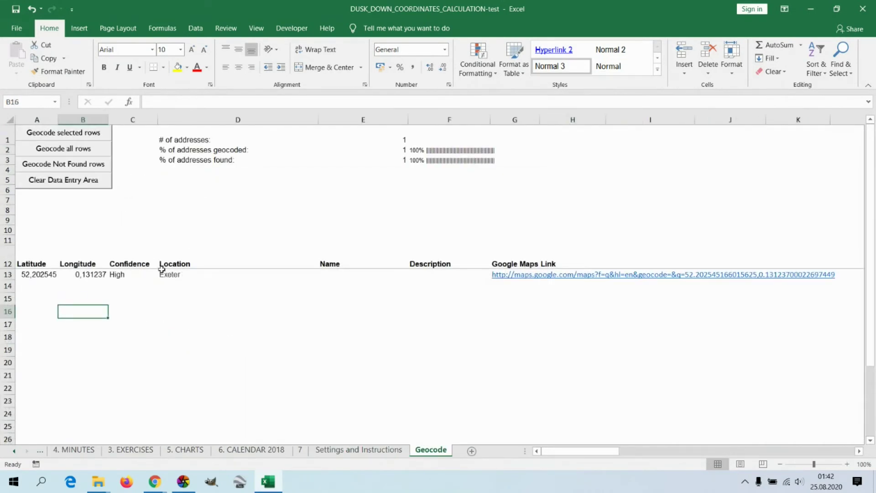
left_click(47, 274)
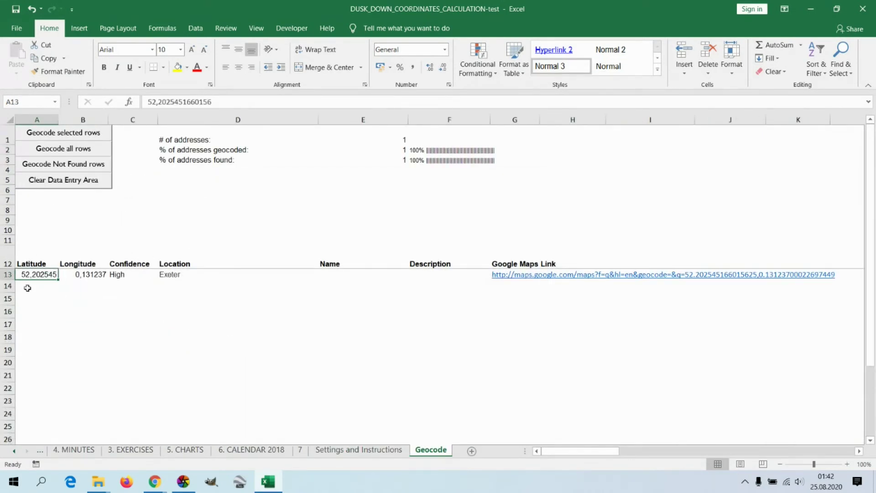
left_click(54, 147)
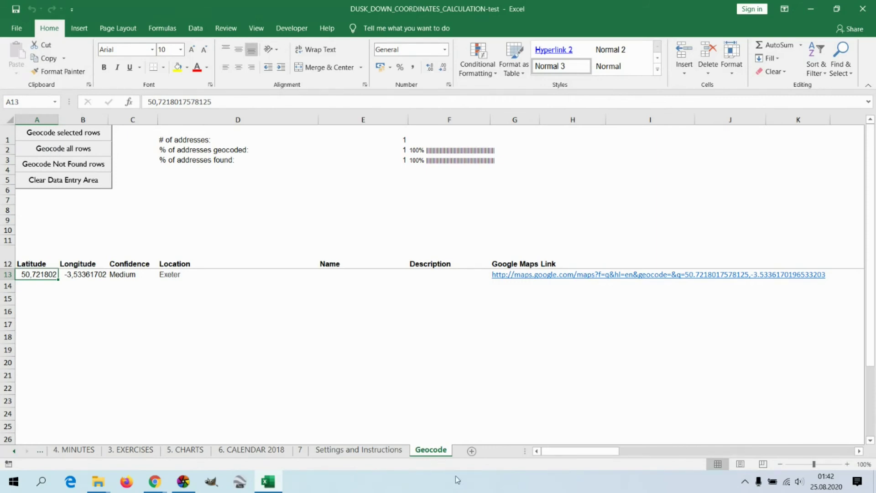
left_click(41, 452)
left_click(41, 453)
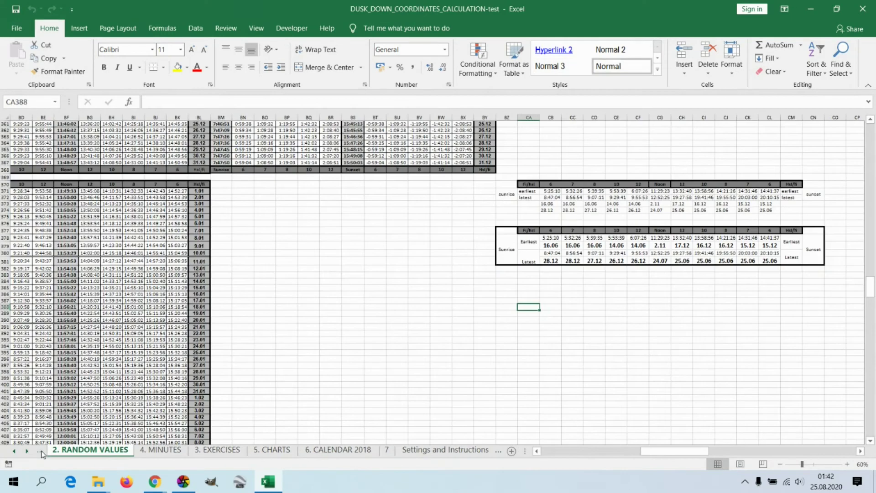
left_click(41, 453)
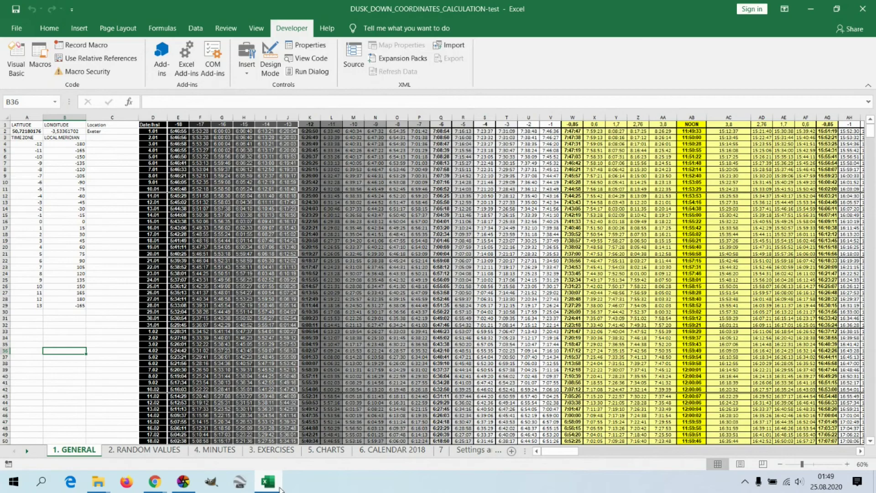
Step: Open the Visual Basic editor and import GeocodingLocation.bas from the Bing Geocoding folder into the workbook's project
left_click(13, 64)
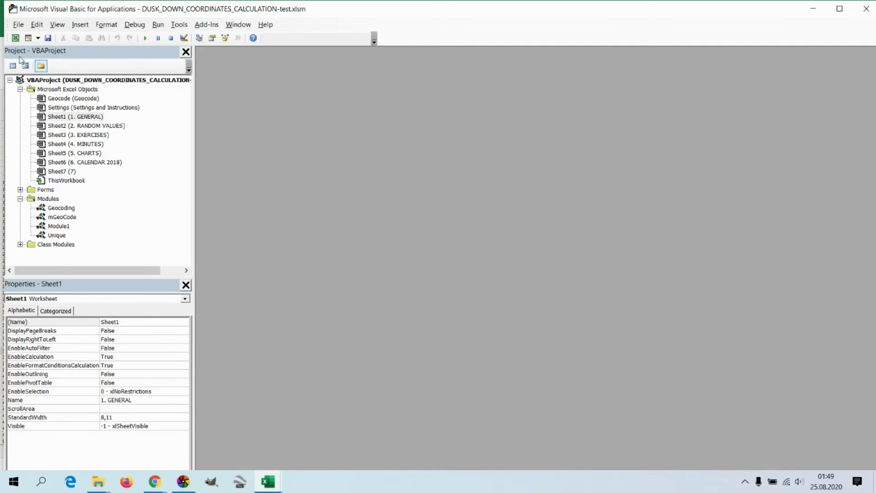
left_click(18, 25)
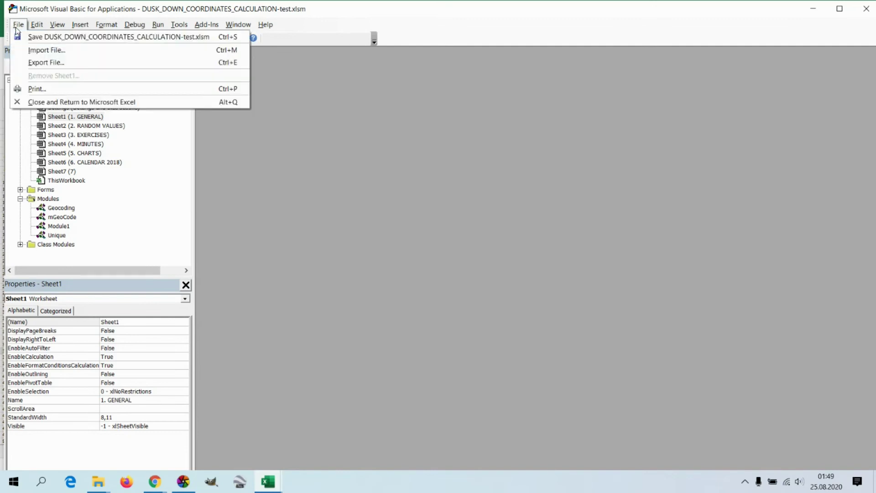
left_click(33, 50)
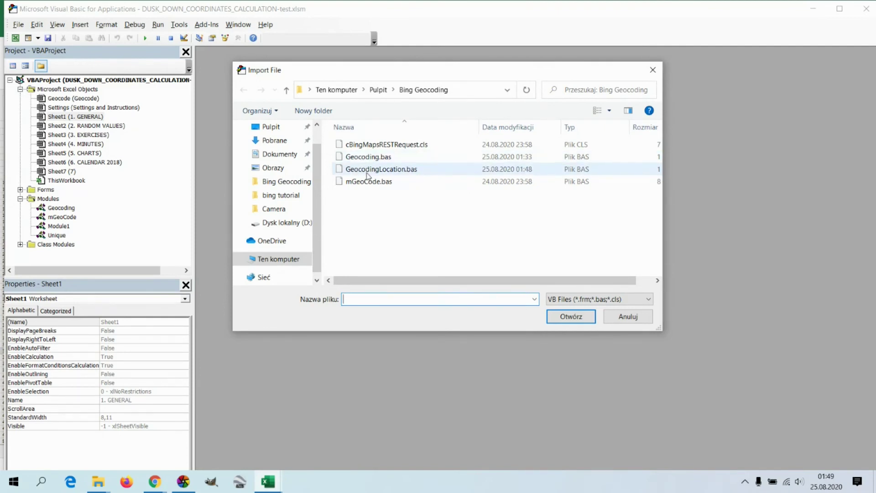
left_click(369, 169)
left_click(573, 317)
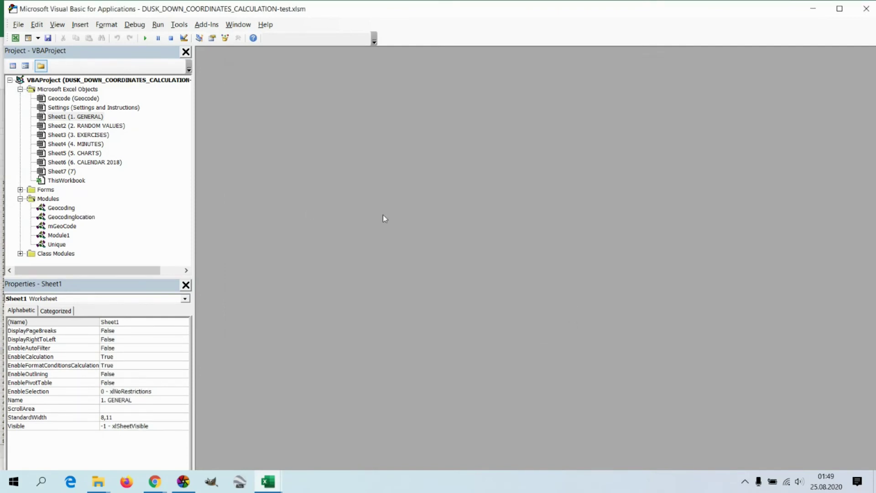
Step: Open the Geocodinglocation module and examine each statement of its Geocode procedure, from activating the Geocode sheet to returning to 1. GENERAL
double_click(58, 218)
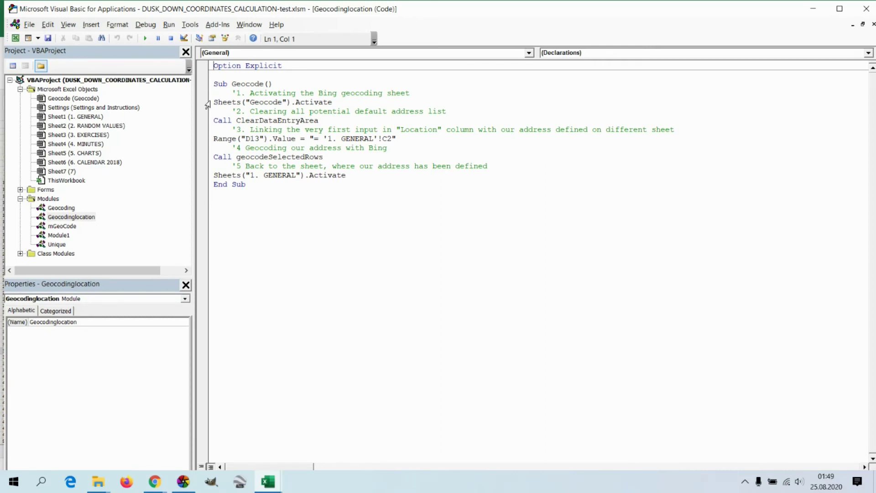
left_click_drag(215, 101, 210, 120)
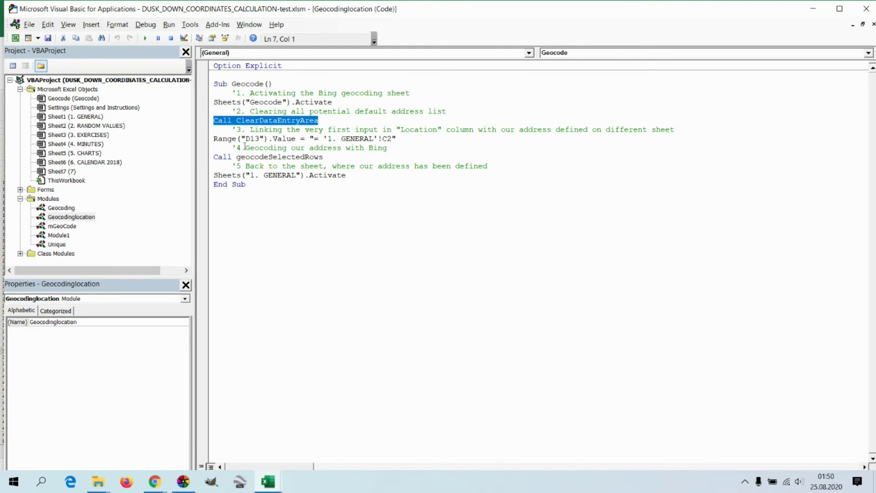
left_click(215, 139)
left_click_drag(215, 139, 414, 135)
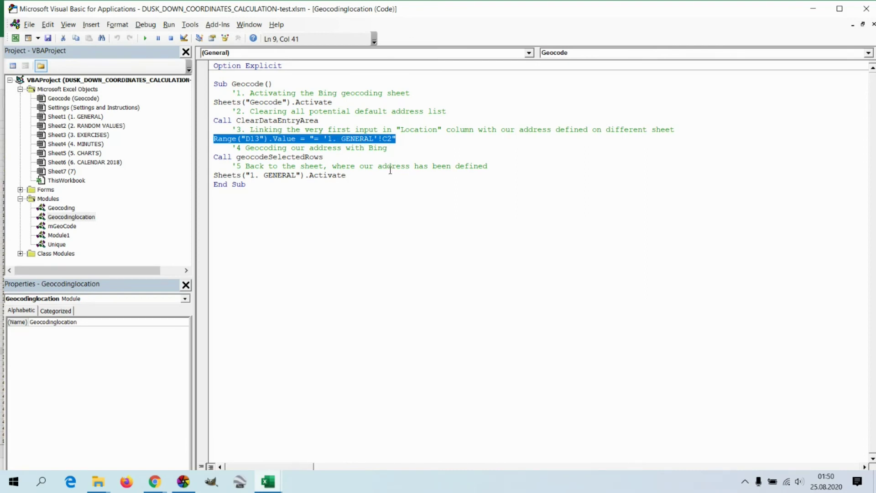
left_click_drag(215, 158, 333, 157)
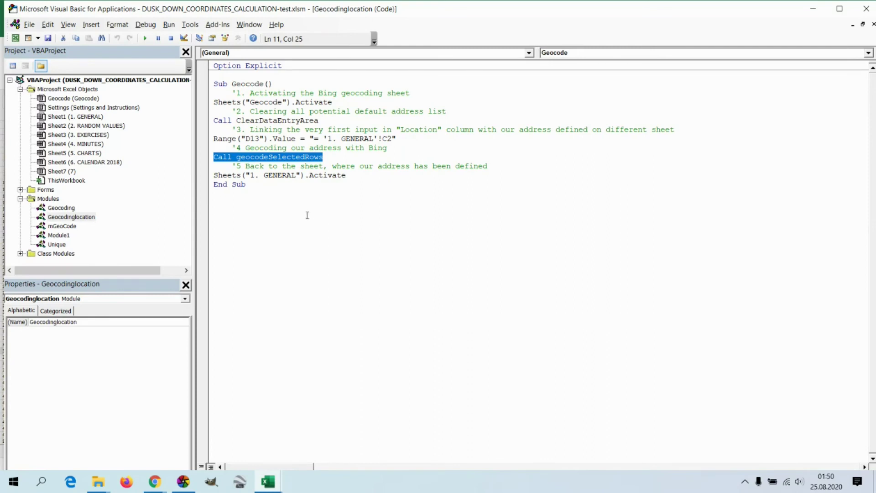
left_click_drag(353, 175, 212, 181)
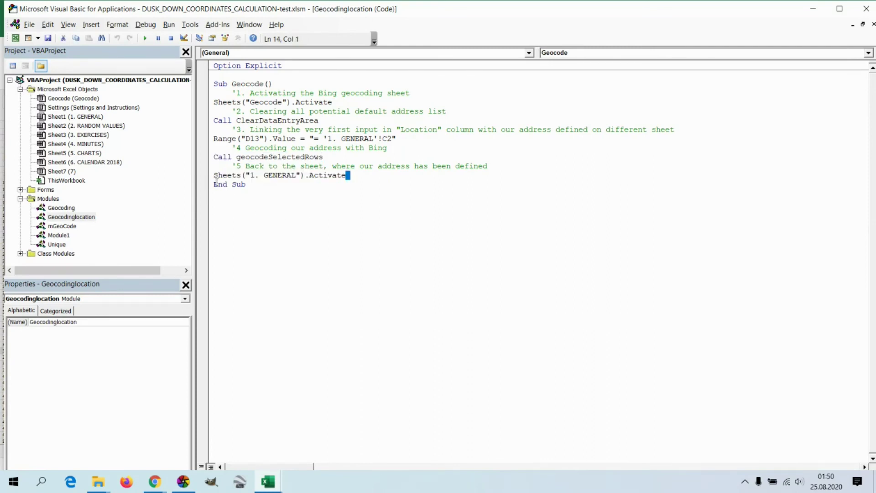
left_click(265, 127)
left_click(259, 168)
Step: Return to the workbook and add a form-control button below the location in column C of 1. GENERAL, assigned to the Geocodinglocation.Geocode macro
mouse_move(274, 488)
left_click(227, 467)
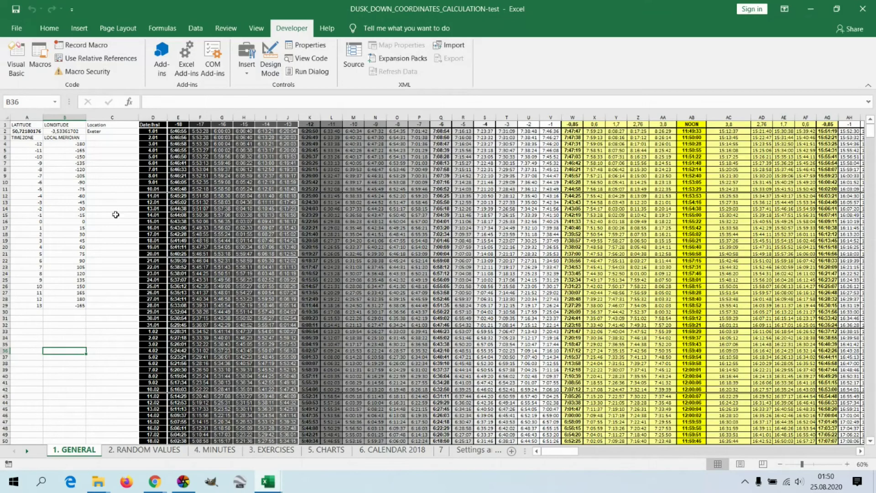
left_click(271, 61)
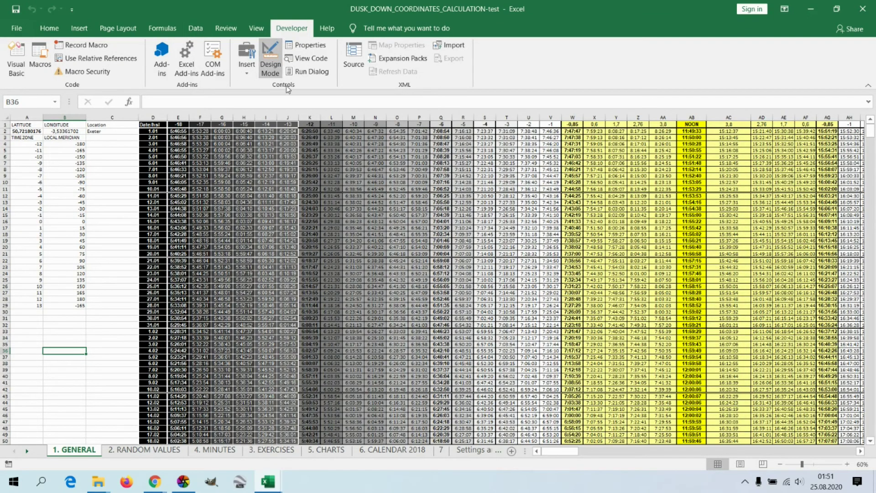
left_click(251, 70)
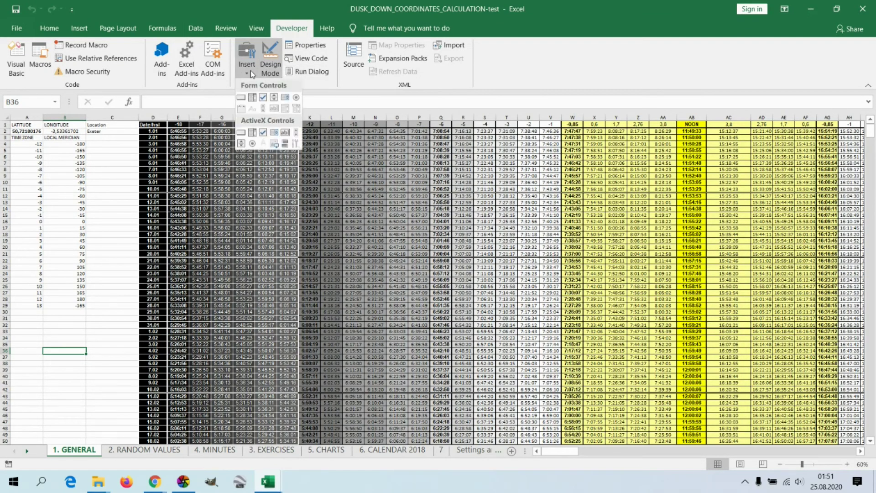
left_click(240, 98)
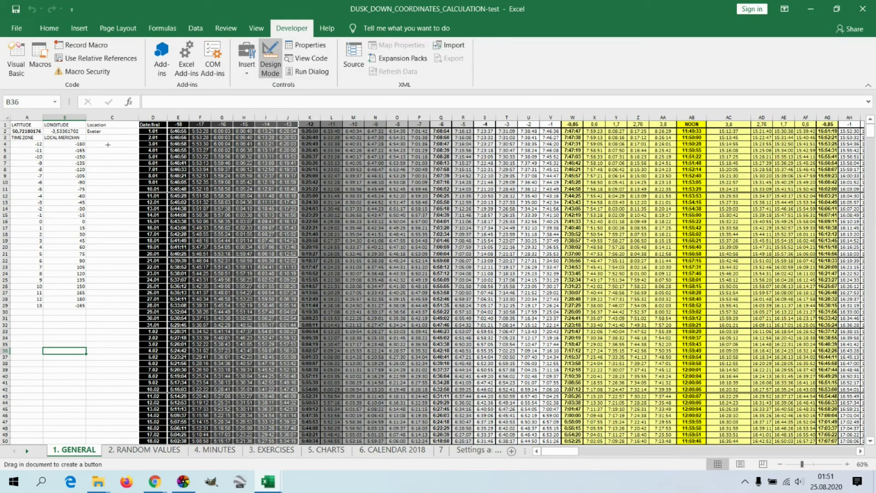
left_click_drag(89, 145, 135, 158)
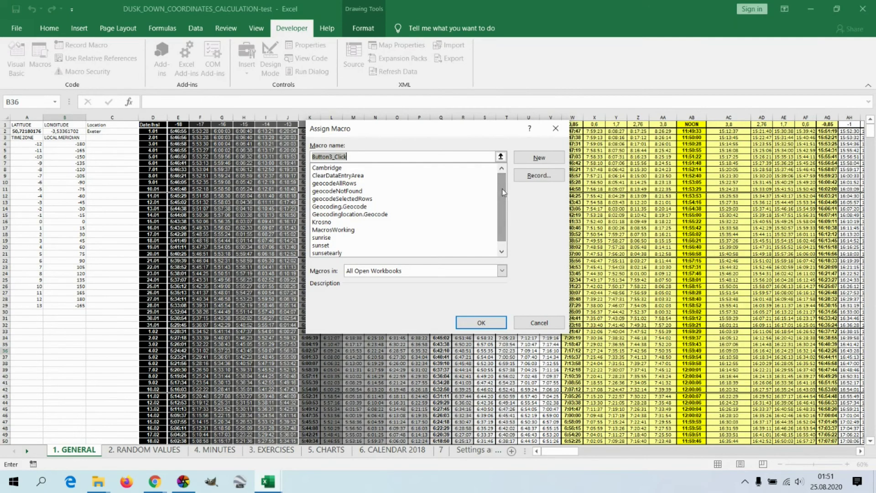
left_click(372, 215)
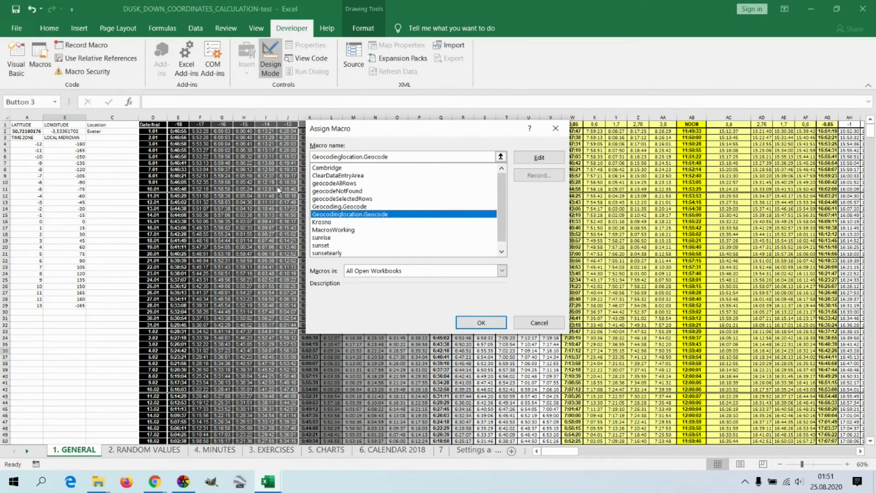
left_click(474, 322)
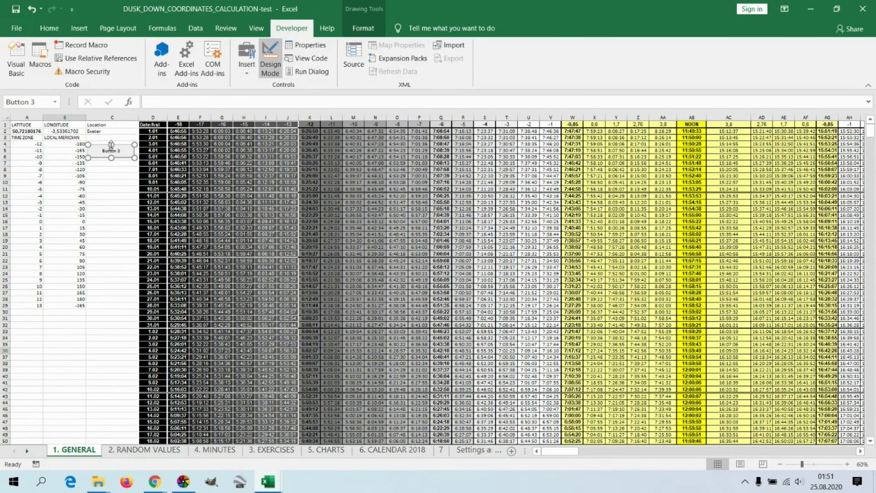
Step: Format the new button's label as bold Calibri, size 14
right_click(114, 152)
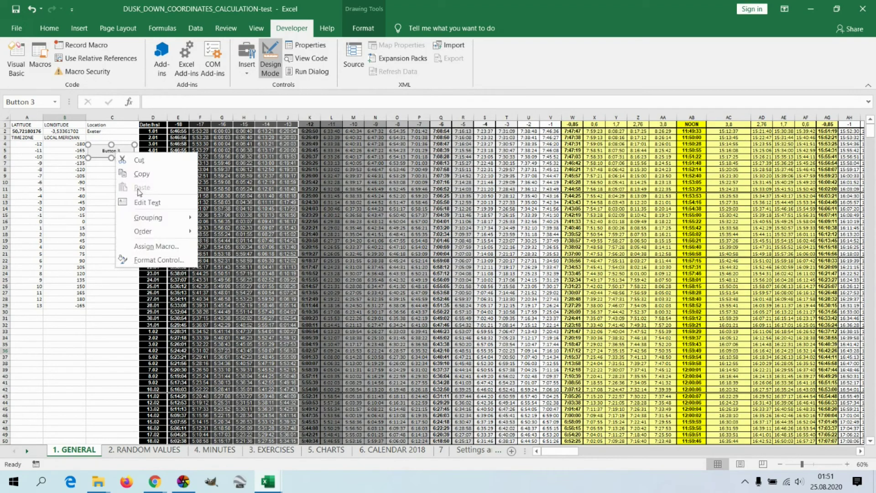
left_click(150, 258)
left_click(502, 201)
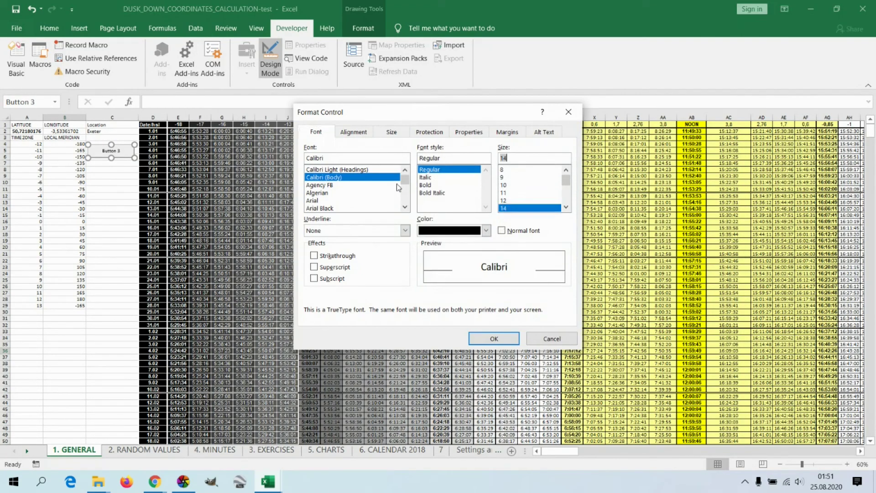
left_click(426, 185)
left_click(493, 338)
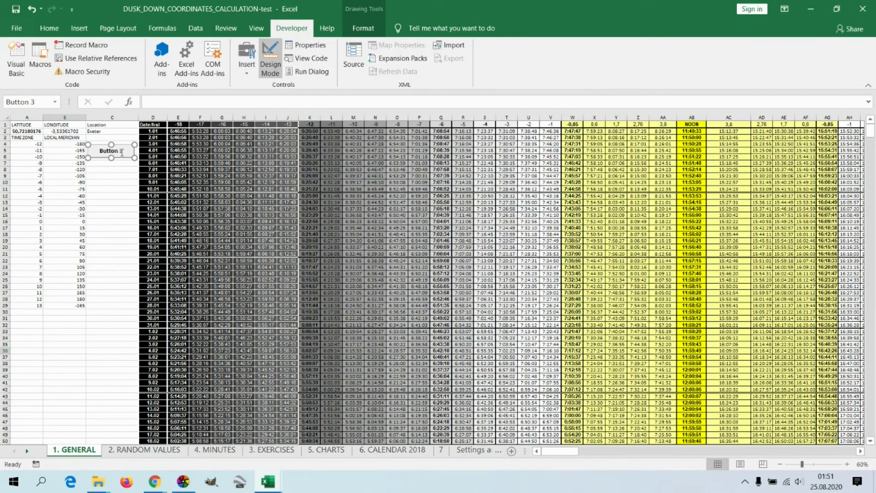
Step: Replace the button's label with Geocode
left_click(122, 156)
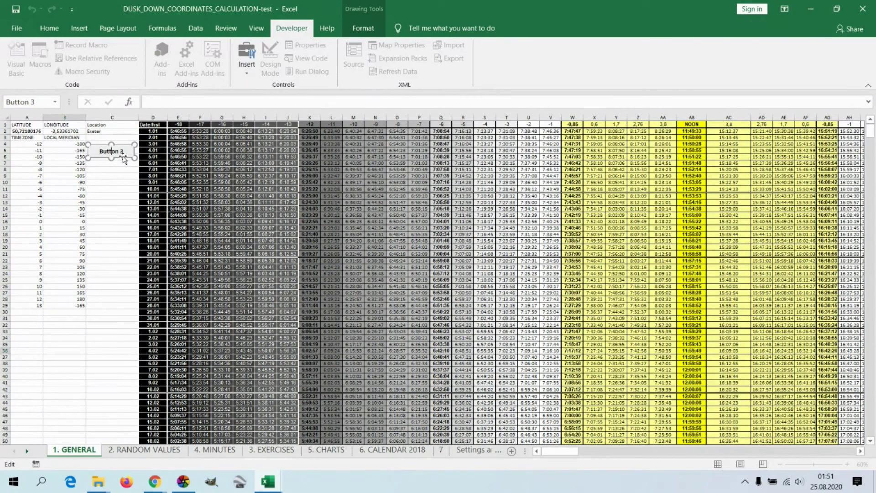
key("BackSpace")
key("BackSpace")
key("BackSpace")
key("BackSpace")
key("BackSpace")
key("BackSpace")
key("BackSpace")
key("BackSpace")
type("Geocode")
key("Return")
left_click(118, 208)
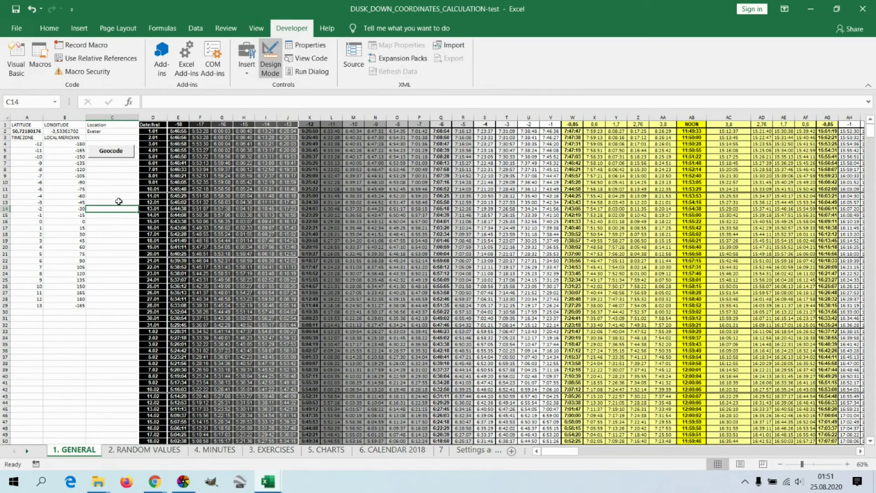
Step: Set the location in C2 to Dublin, run the macro with the Geocode button and check the coordinates
left_click(103, 153)
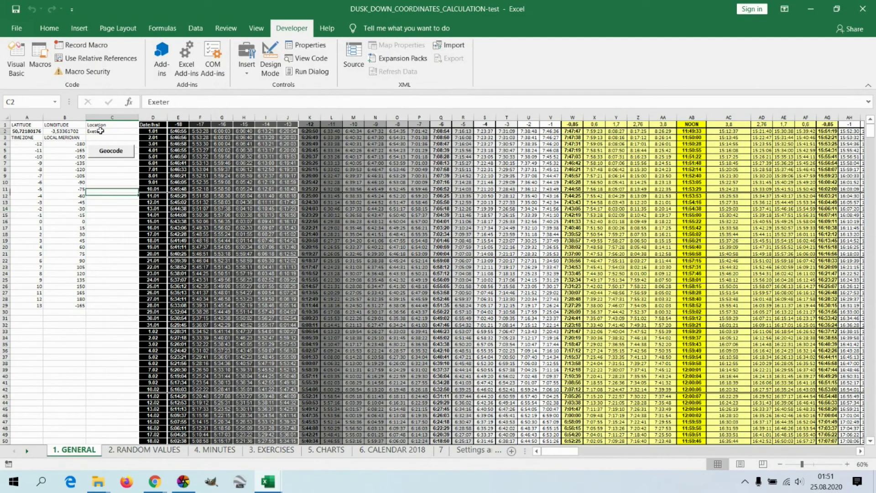
double_click(108, 131)
double_click(100, 131)
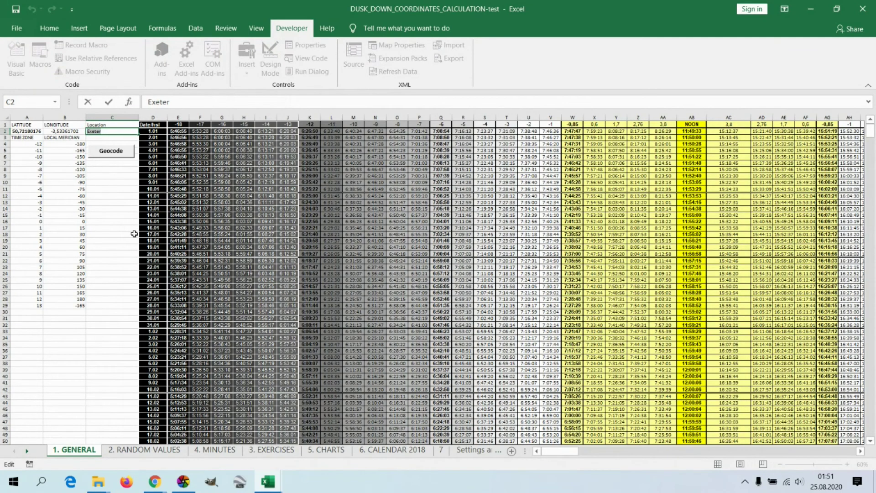
type("Dublin")
left_click(120, 210)
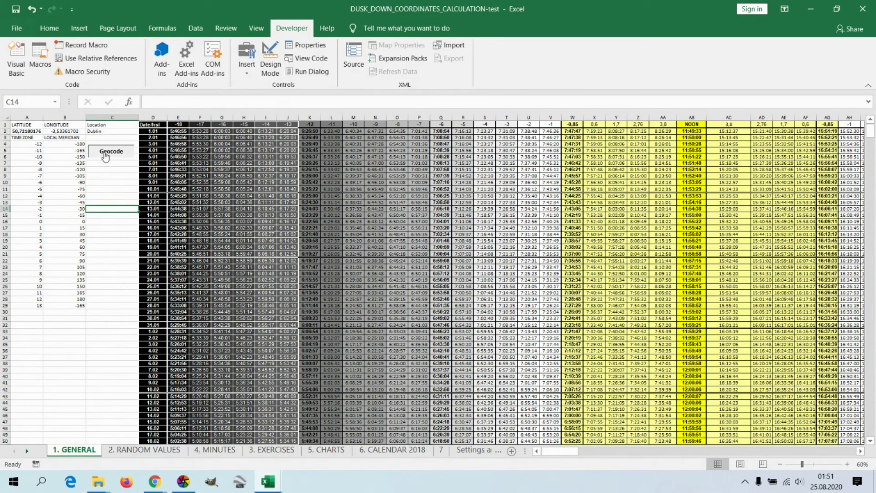
left_click(104, 154)
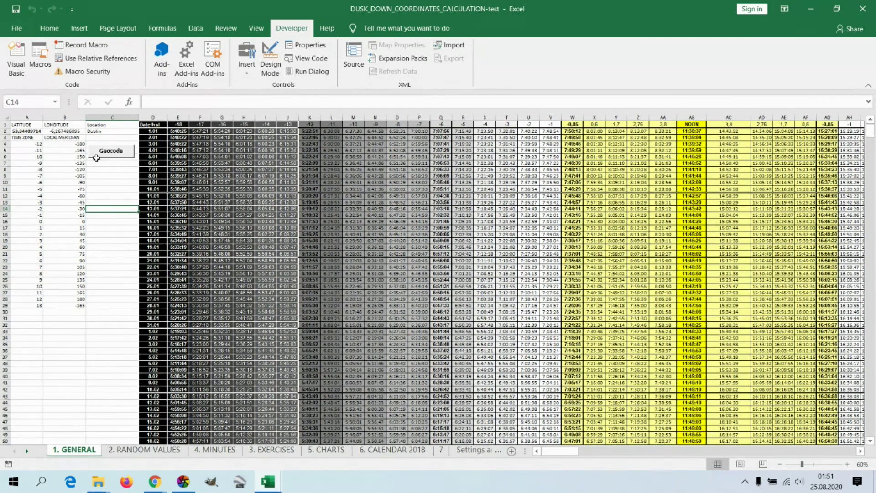
left_click_drag(15, 126, 64, 137)
left_click(111, 210)
Step: Hide the Settings and Instructions and Geocode sheets together, then return to 1. GENERAL
left_click(462, 453)
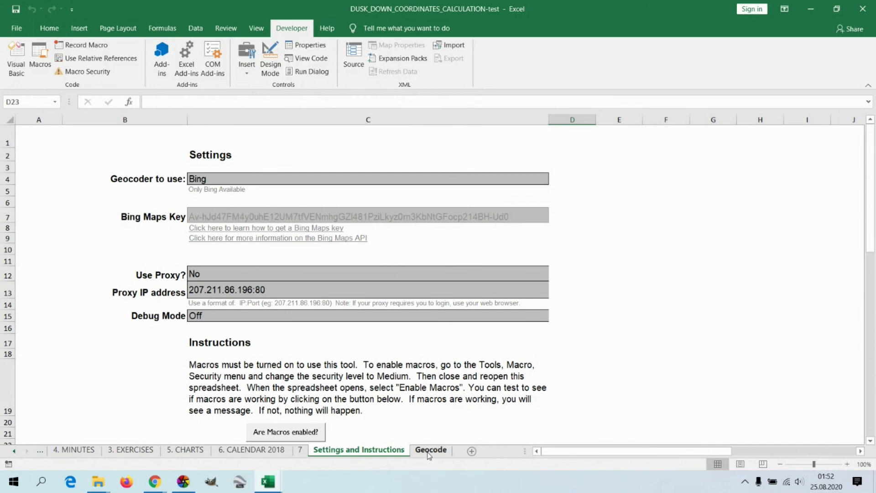
left_click(429, 452, "ctrl")
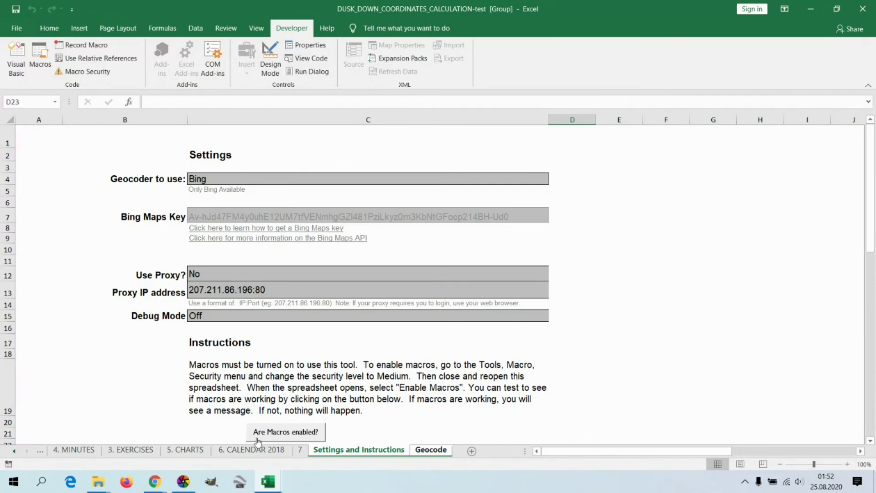
right_click(338, 452)
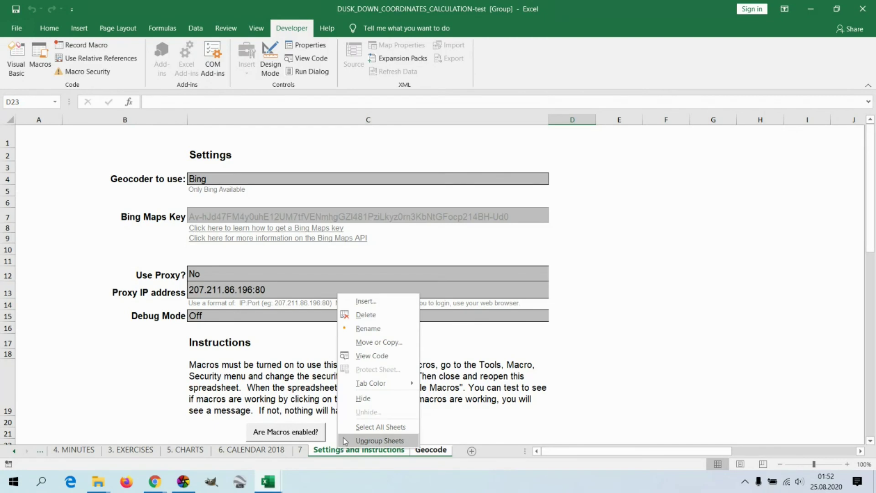
left_click(364, 399)
left_click(367, 425)
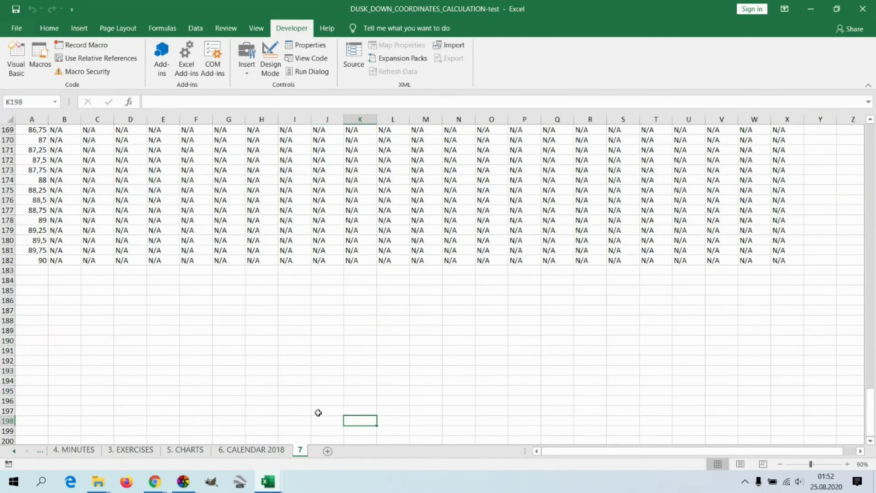
left_click(40, 453)
left_click(40, 452)
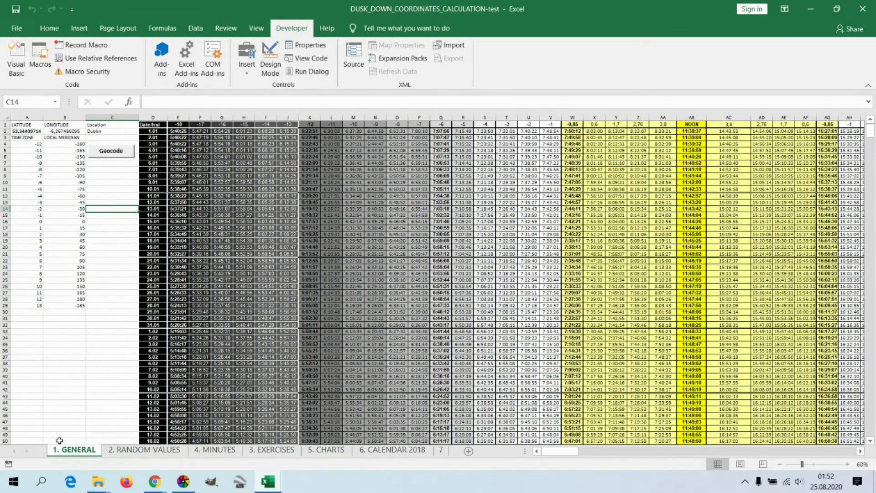
Step: Set the location in C2 to Aberystwyth, run the macro with the Geocode button and check the resulting coordinates
double_click(103, 131)
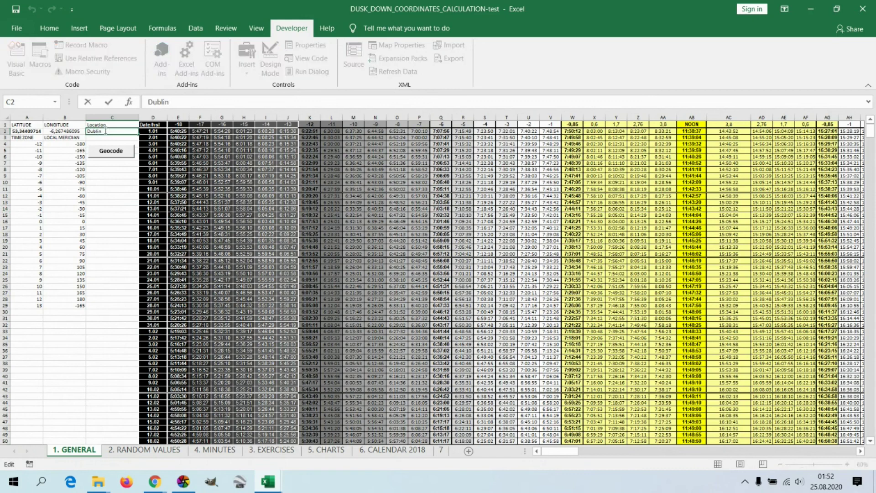
double_click(106, 131)
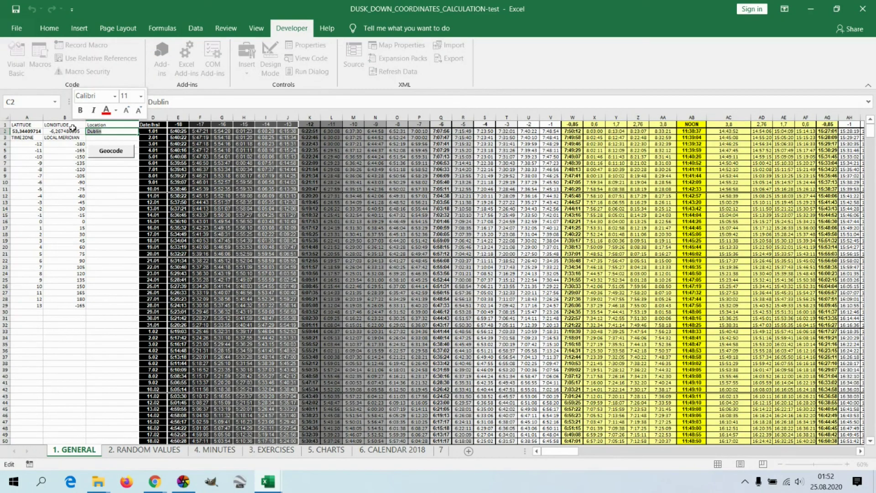
type("Aberyst")
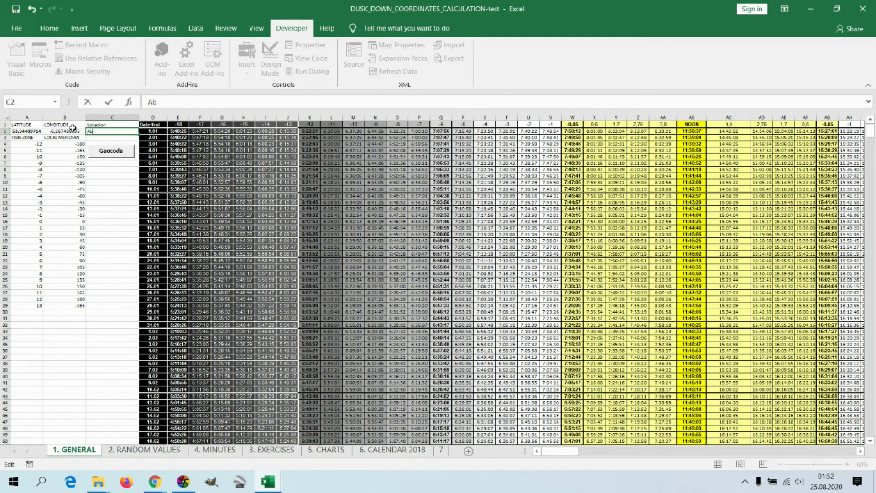
type("wyth")
key("Return")
left_click(105, 153)
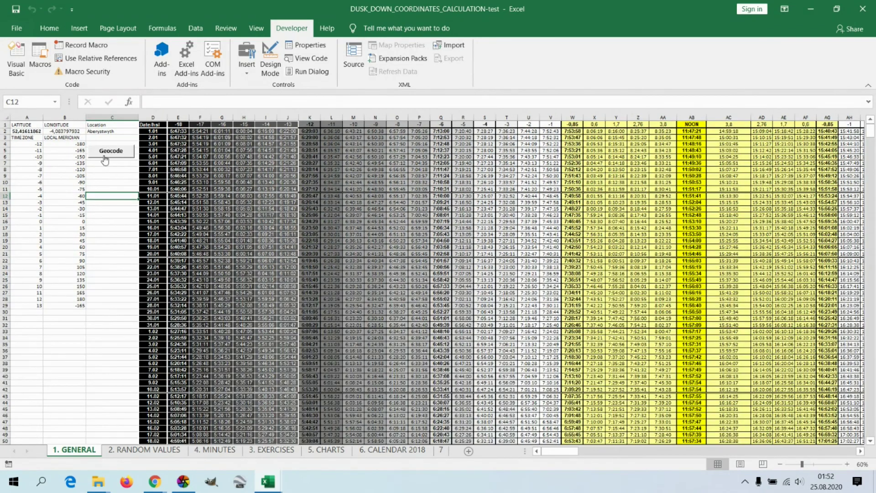
left_click_drag(18, 125, 116, 132)
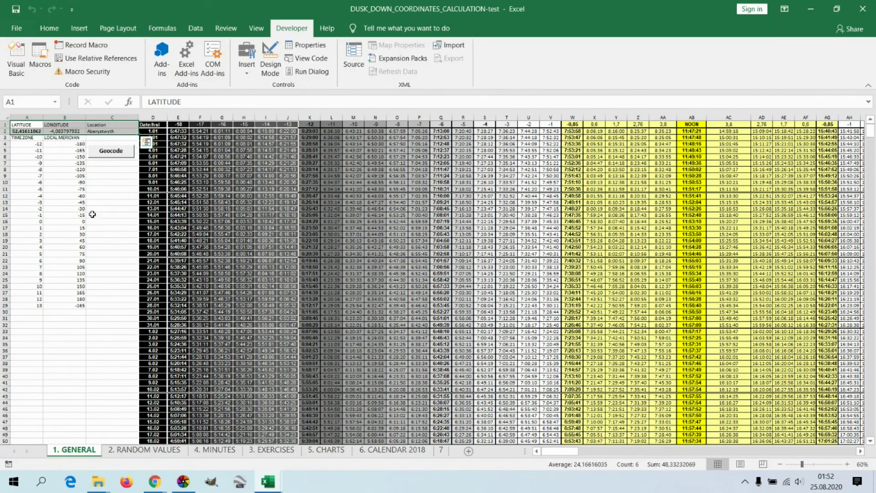
left_click(47, 365)
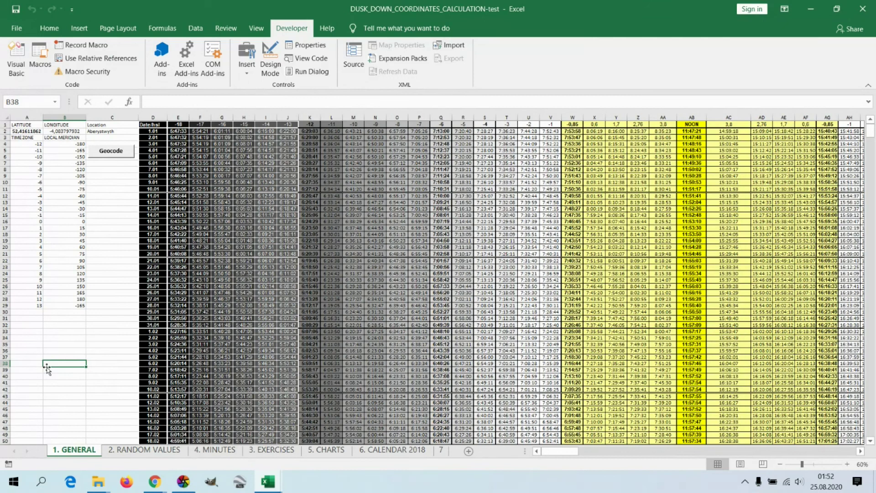